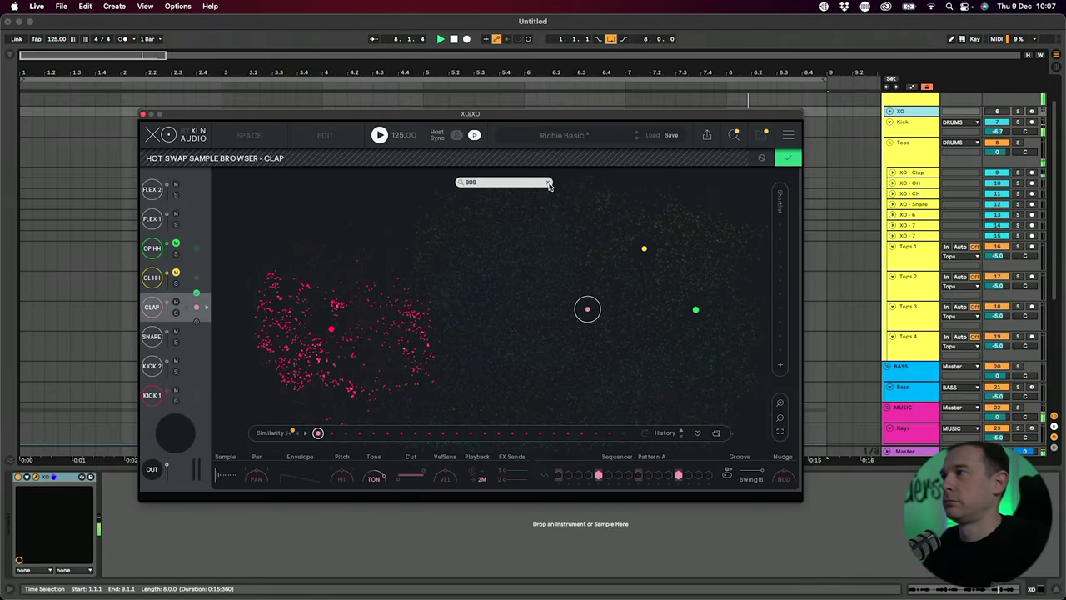
Replace the clap sample with one from the unfiltered sample map and choose a different open hi-hat sample
{"action": "left_click", "coordinate": [548, 184]}
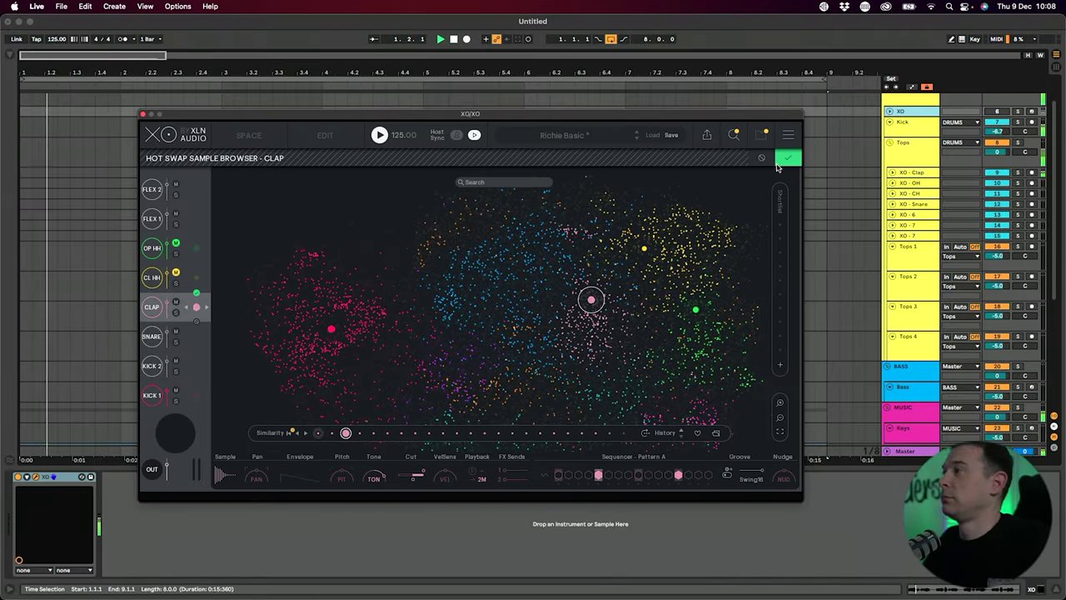
{"action": "left_click", "coordinate": [787, 159]}
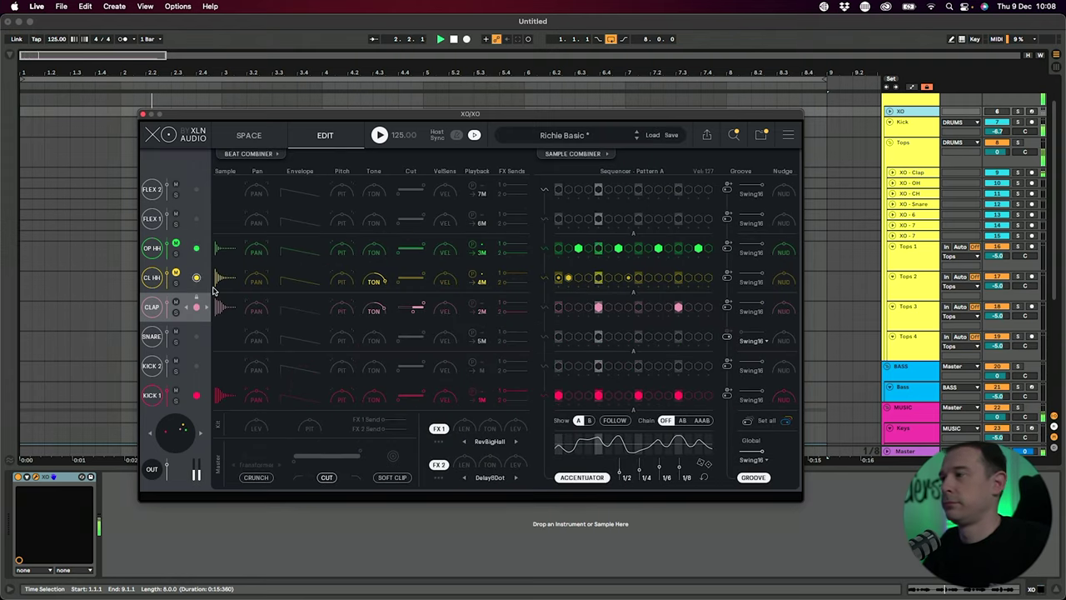
{"action": "left_click", "coordinate": [220, 305]}
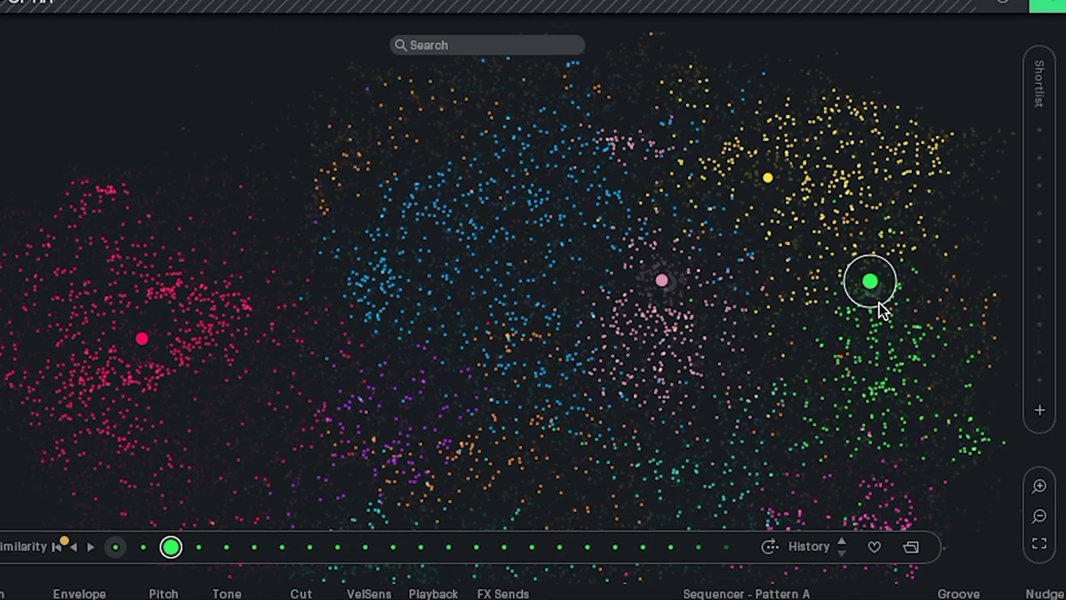
{"action": "left_click", "coordinate": [922, 226]}
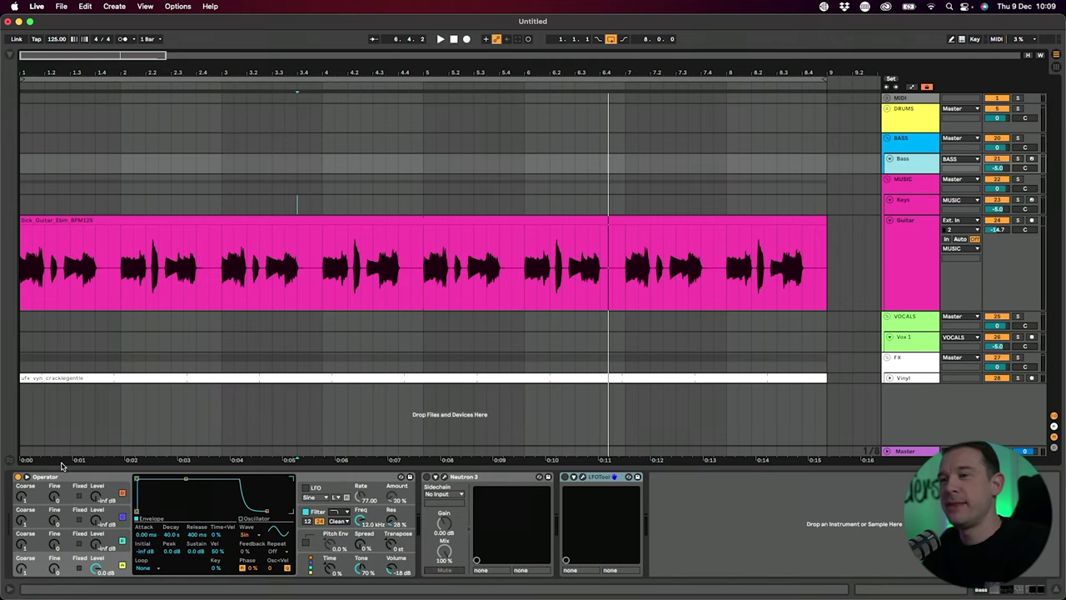
Replace the Operator instrument on the Bass track with The Sub
{"action": "left_click", "coordinate": [63, 476]}
{"action": "key", "text": "Delete"}
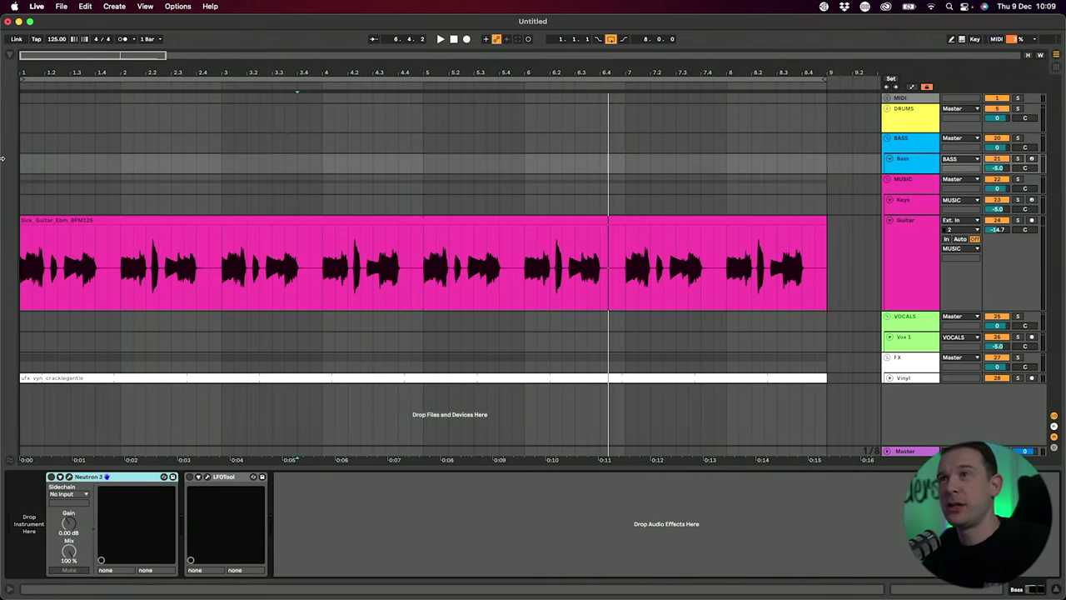
{"action": "left_click", "coordinate": [10, 56]}
{"action": "left_click", "coordinate": [40, 134]}
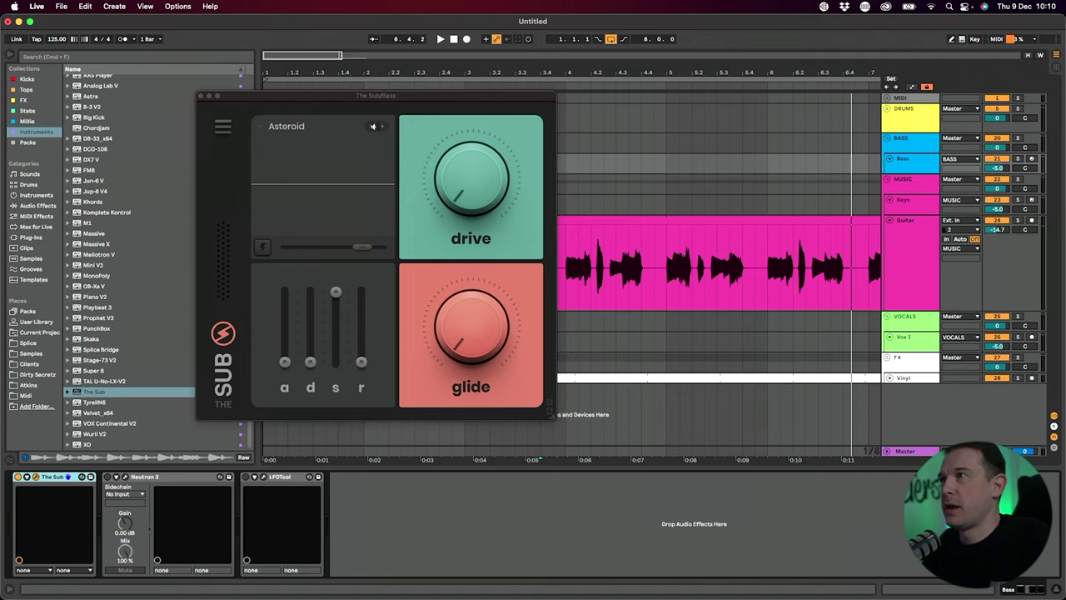
Load the Strange Thing preset in The Sub
{"action": "left_click", "coordinate": [339, 130]}
{"action": "scroll", "coordinate": [335, 262], "scroll_direction": "down", "scroll_amount": 20}
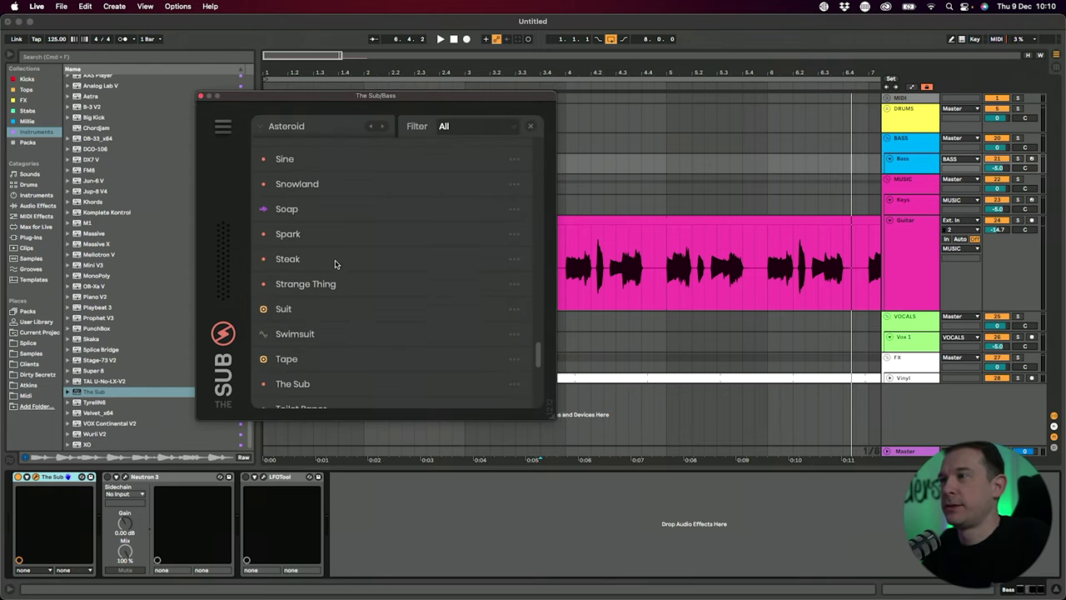
{"action": "left_click", "coordinate": [329, 283]}
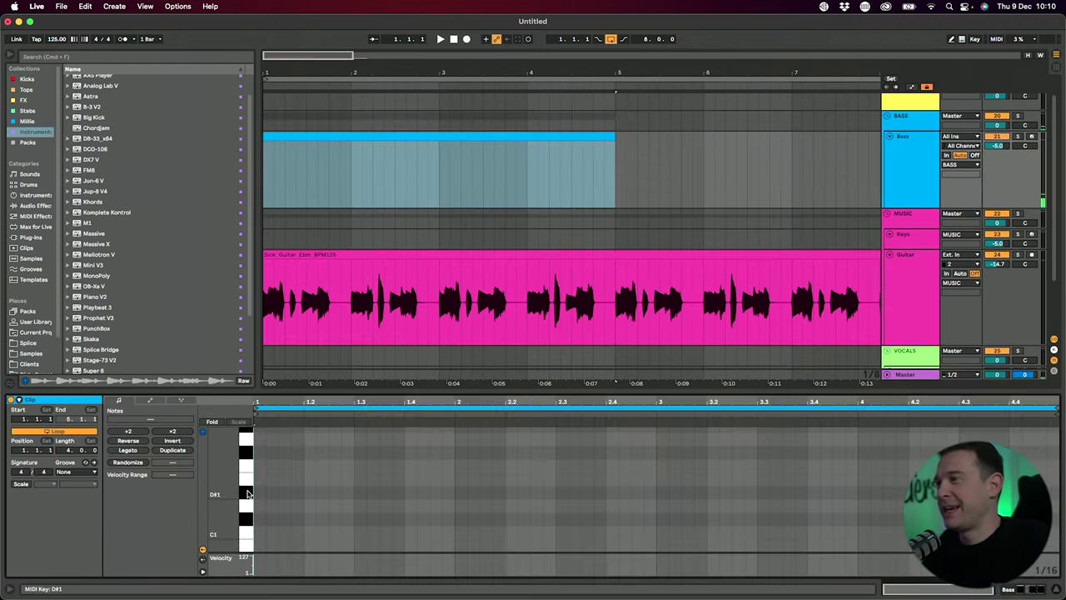
Add two eighth-length D#1 notes to the four-bar bass clip, at 1.1 and 1.2
{"action": "left_click", "coordinate": [248, 494]}
{"action": "left_click", "coordinate": [247, 494]}
{"action": "double_click", "coordinate": [260, 492]}
{"action": "left_click_drag", "start_coordinate": [266, 492], "coordinate": [277, 492]}
{"action": "key", "text": "space"}
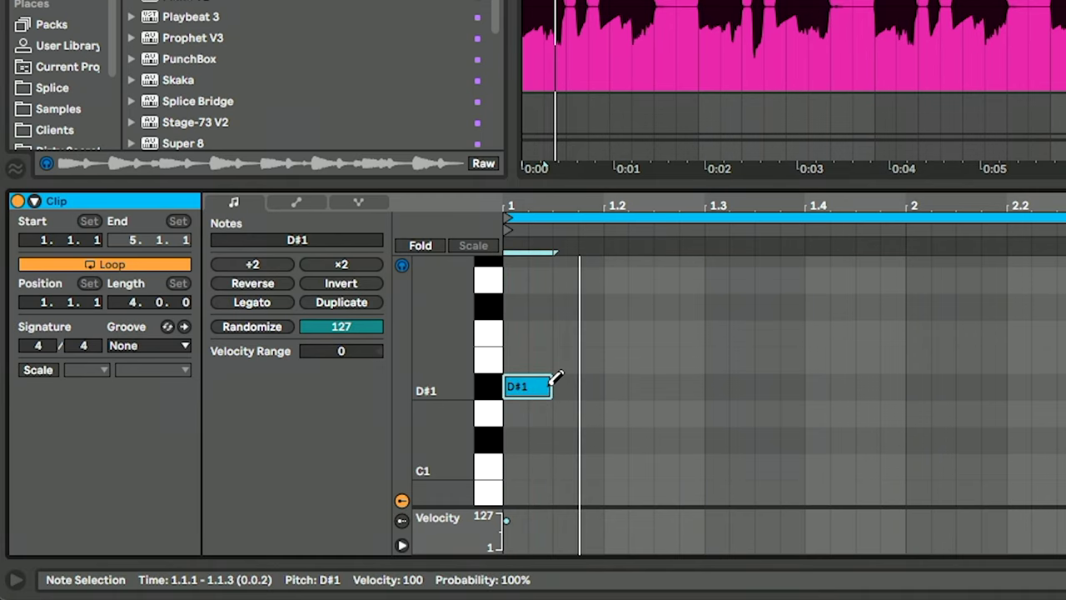
{"action": "double_click", "coordinate": [624, 388]}
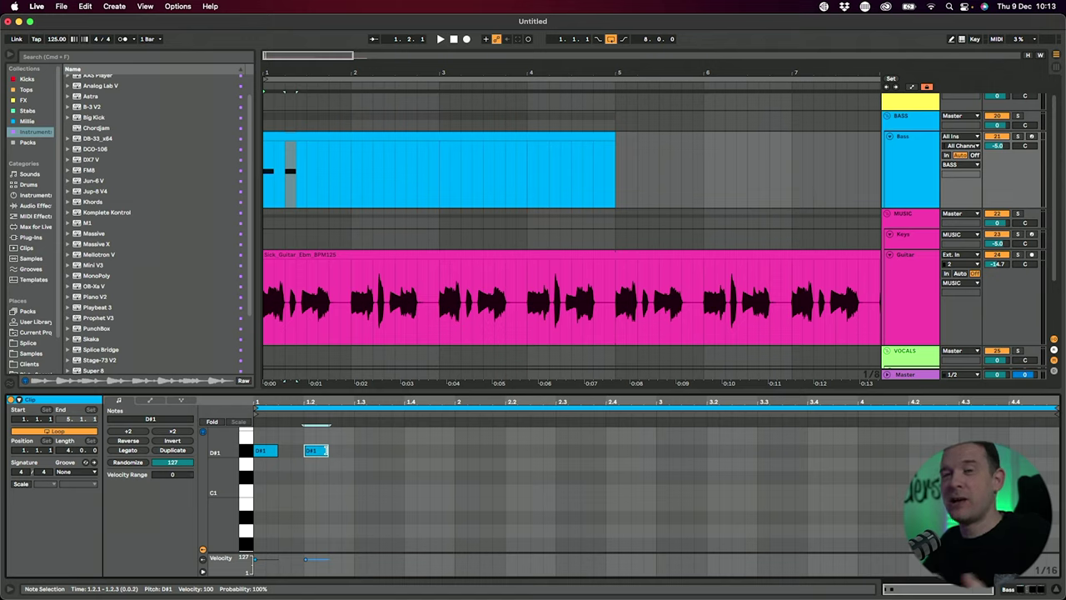
Switch to Session Loops in Chrome and open the Sick Guitar loop to read its chord progression
{"action": "key", "text": "super+Tab"}
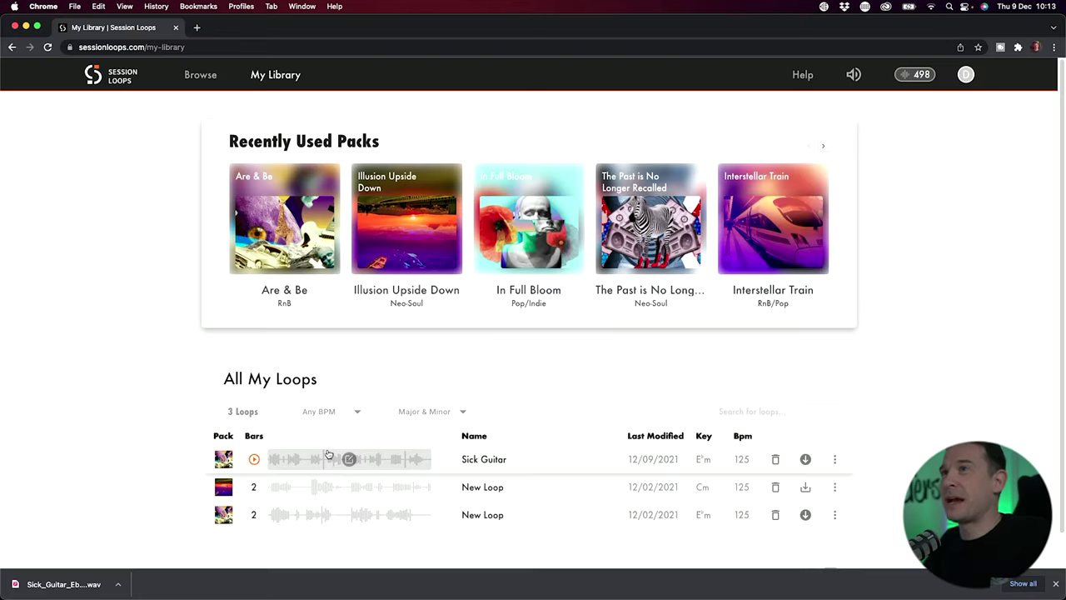
{"action": "mouse_move", "coordinate": [339, 460]}
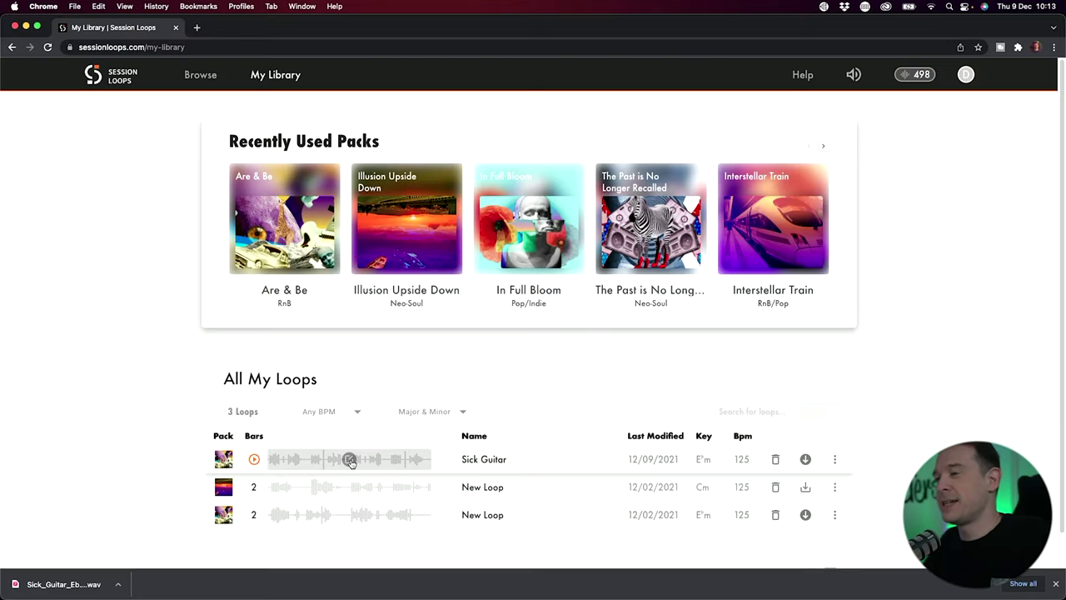
{"action": "left_click", "coordinate": [350, 460]}
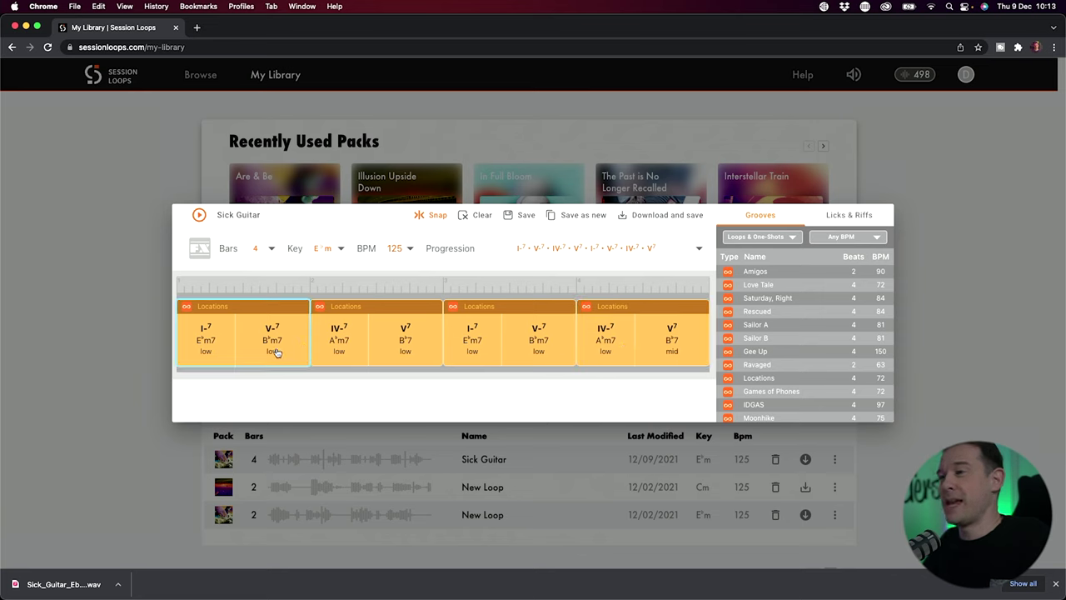
Switch back to Live and add A#0 notes at 1.3 and 1.4 in the bass clip
{"action": "left_click", "coordinate": [361, 498]}
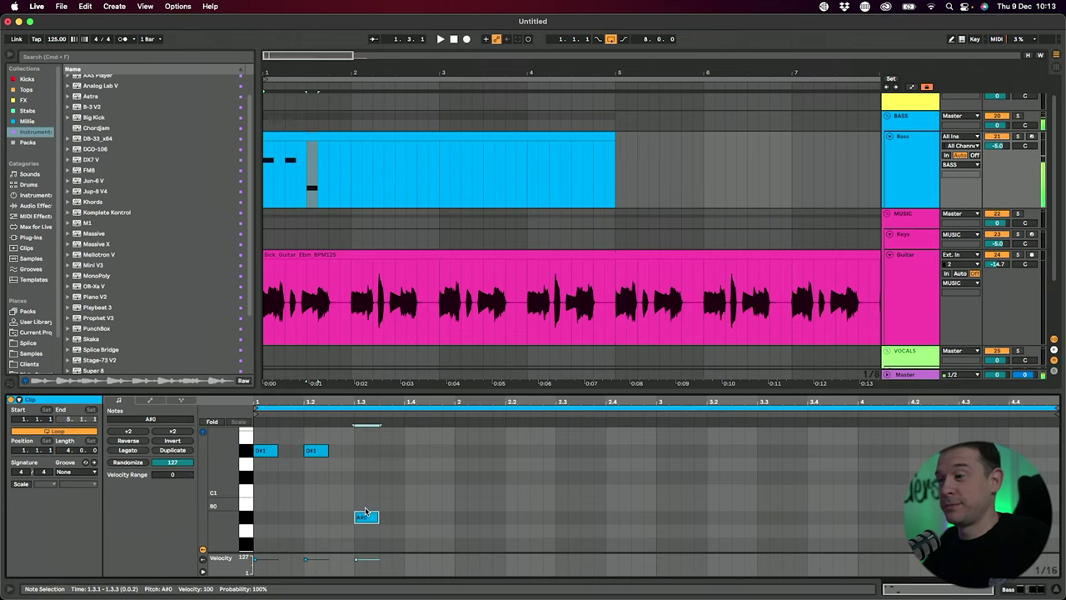
{"action": "key", "text": "space"}
{"action": "left_click_drag", "start_coordinate": [367, 518], "coordinate": [423, 521]}
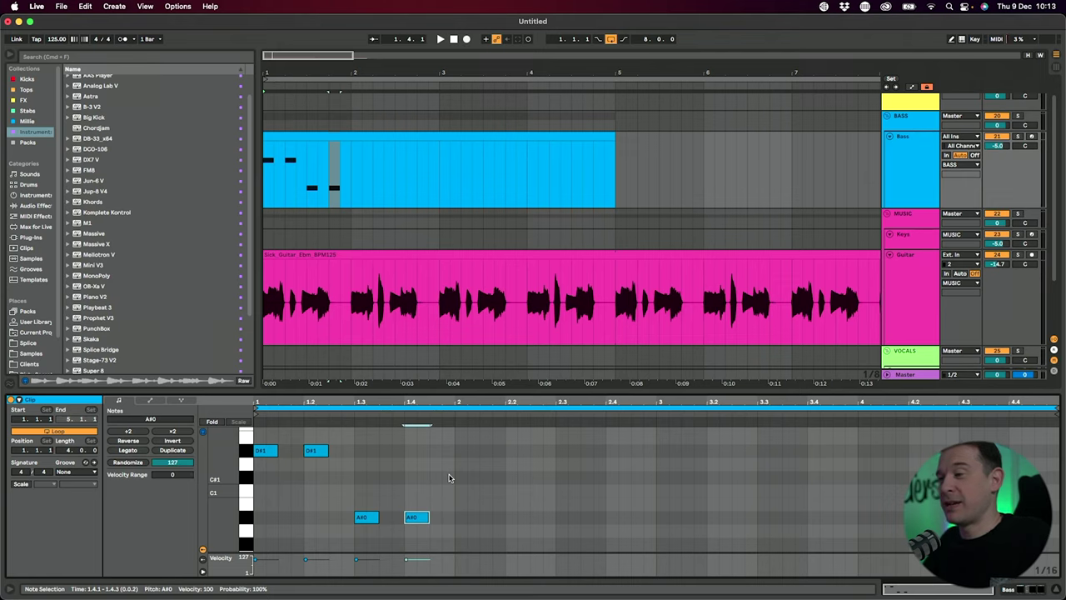
Add G#0 notes at 2.1 and 2.2 and A#0 notes at 2.3 and 2.4, and loop these two bars in the bass clip
{"action": "scroll", "coordinate": [453, 476], "scroll_direction": "down", "scroll_amount": 4}
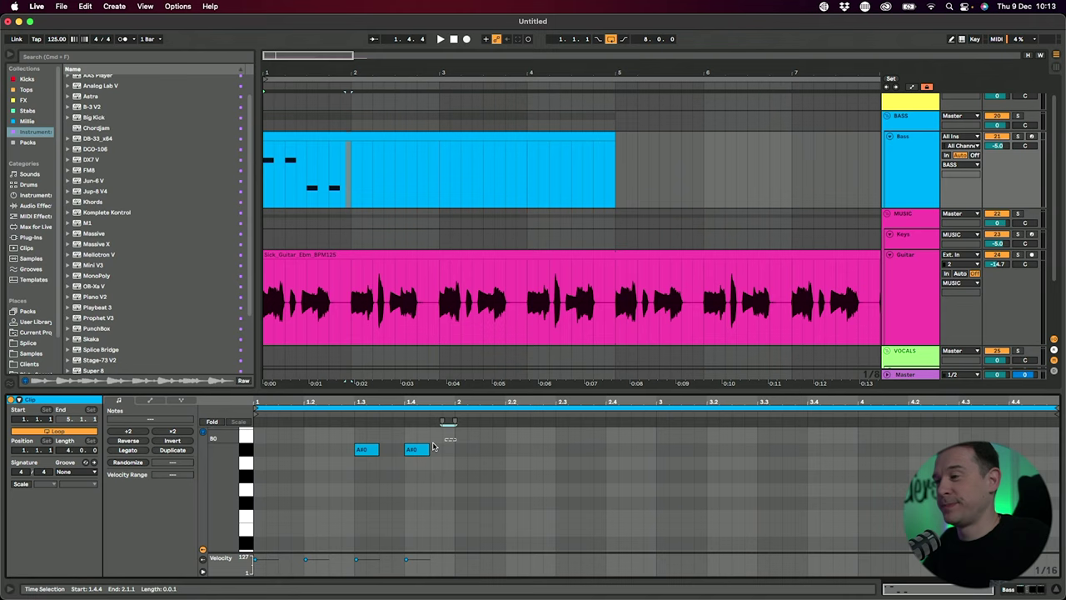
{"action": "left_click_drag", "start_coordinate": [425, 449], "coordinate": [525, 477]}
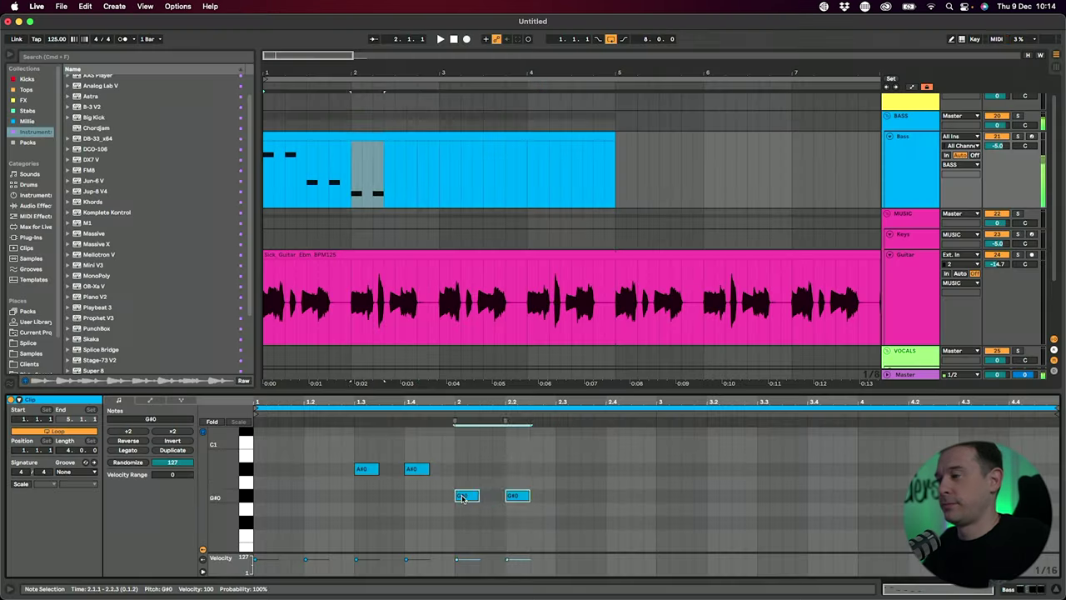
{"action": "left_click_drag", "start_coordinate": [583, 495], "coordinate": [578, 475]}
{"action": "key", "text": "space"}
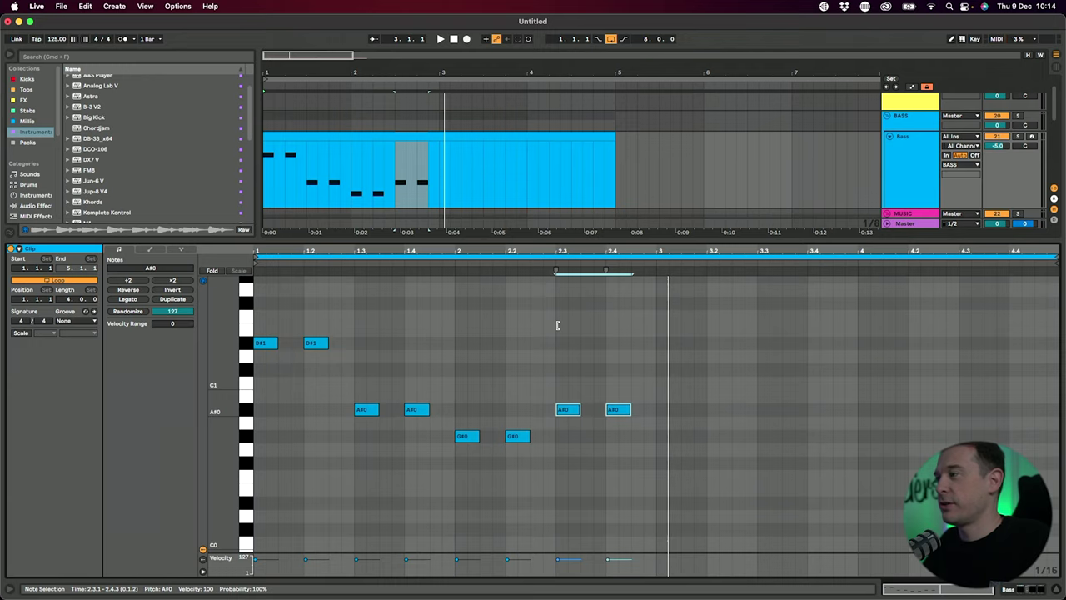
{"action": "scroll", "coordinate": [605, 339], "scroll_direction": "up", "scroll_amount": 1}
{"action": "left_click_drag", "start_coordinate": [656, 334], "coordinate": [259, 357]}
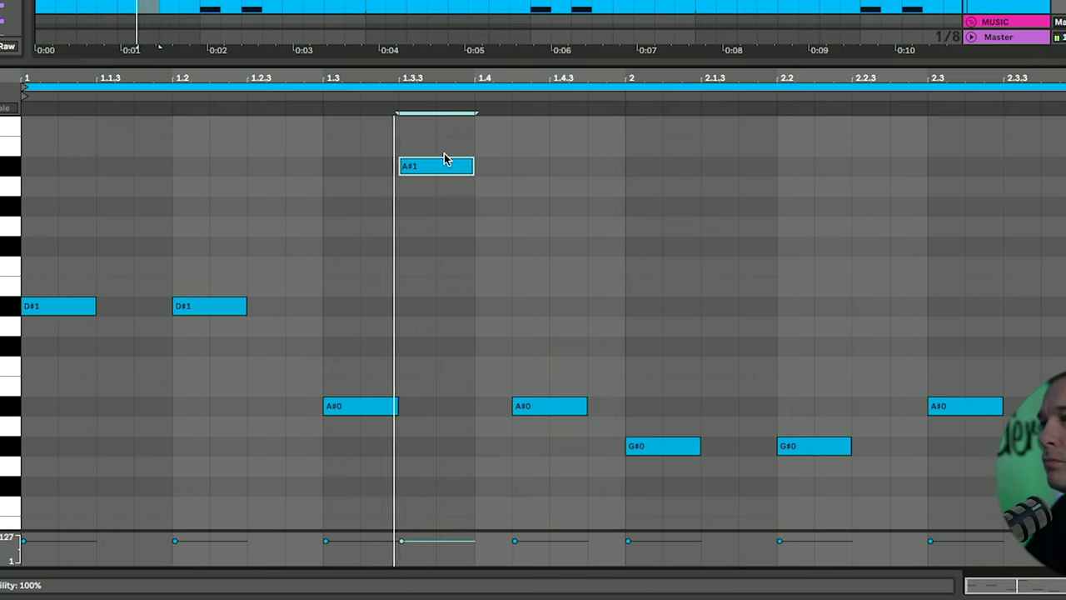
Syncopate the bass line by shifting the A#0 notes off the beat, keeping one A#1 octave note in bar one and adding higher notes in bar two
{"action": "left_click_drag", "start_coordinate": [444, 159], "coordinate": [590, 168]}
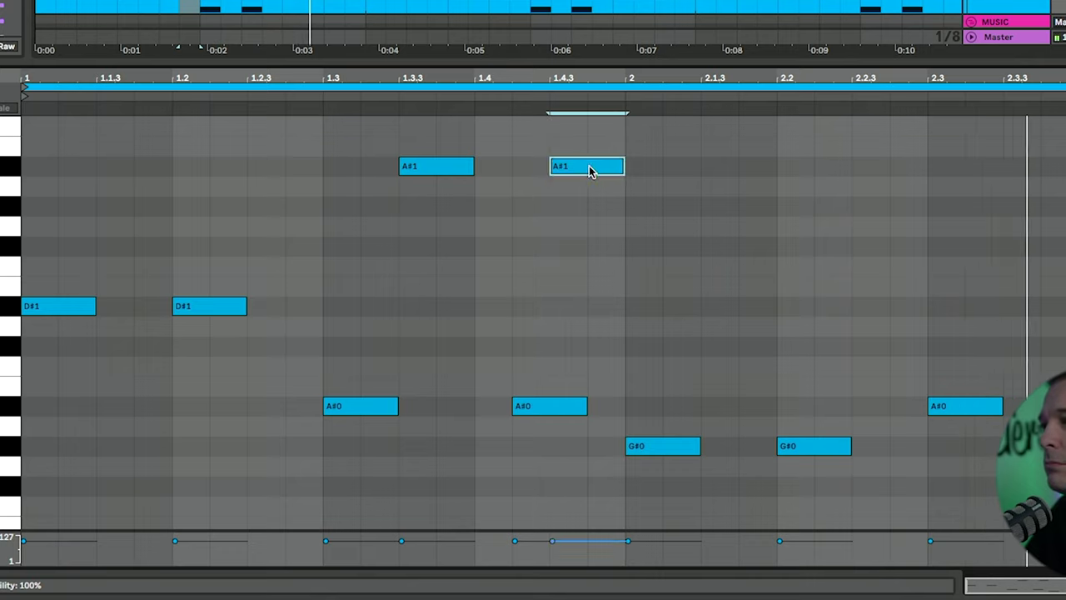
{"action": "left_click_drag", "start_coordinate": [363, 407], "coordinate": [325, 408]}
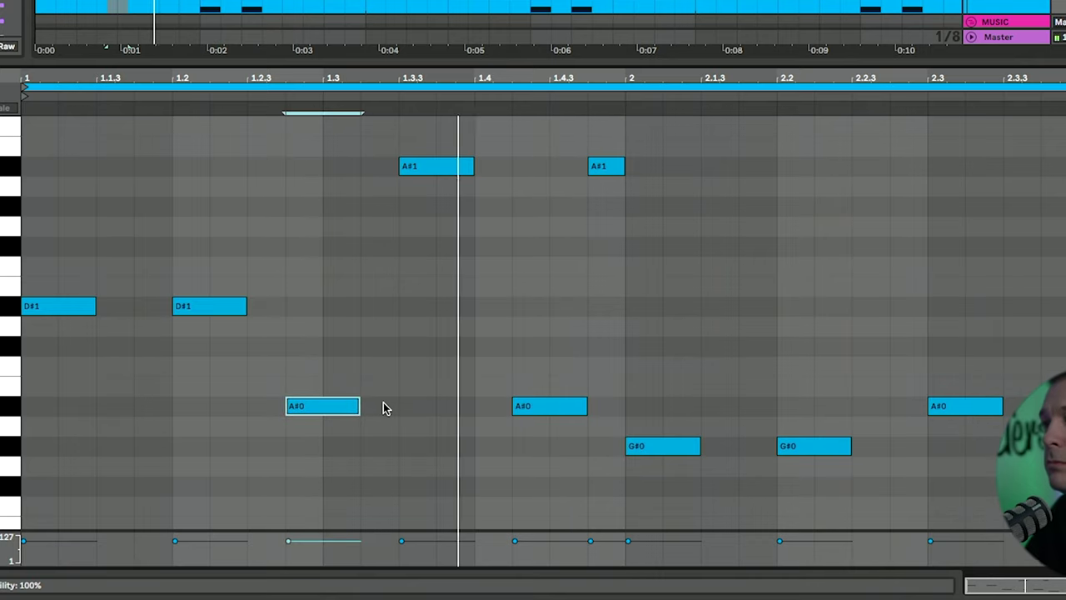
{"action": "left_click_drag", "start_coordinate": [559, 407], "coordinate": [525, 415]}
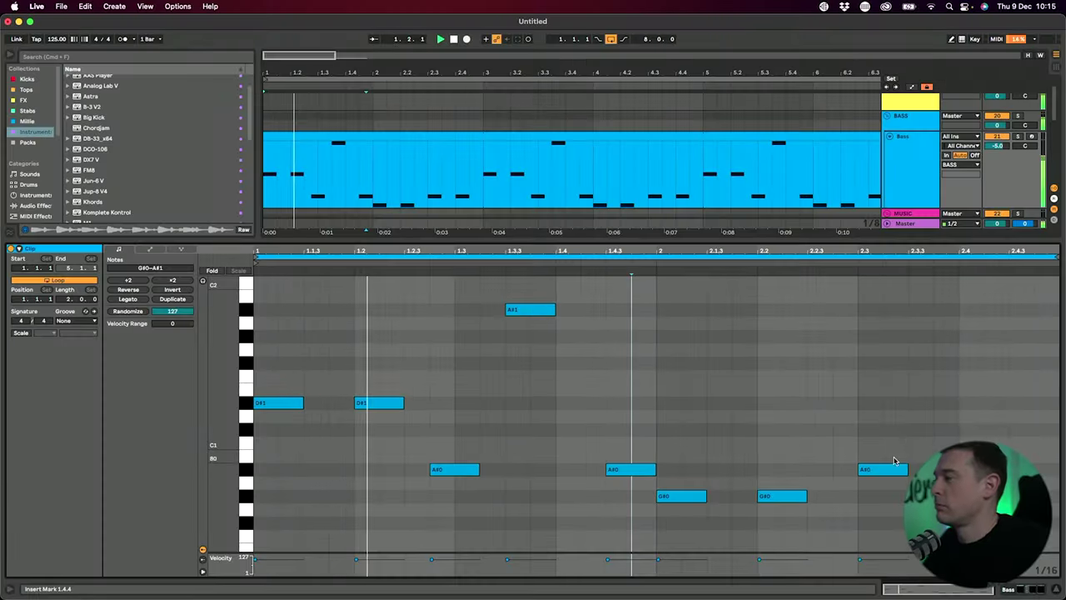
{"action": "left_click_drag", "start_coordinate": [880, 471], "coordinate": [1020, 339]}
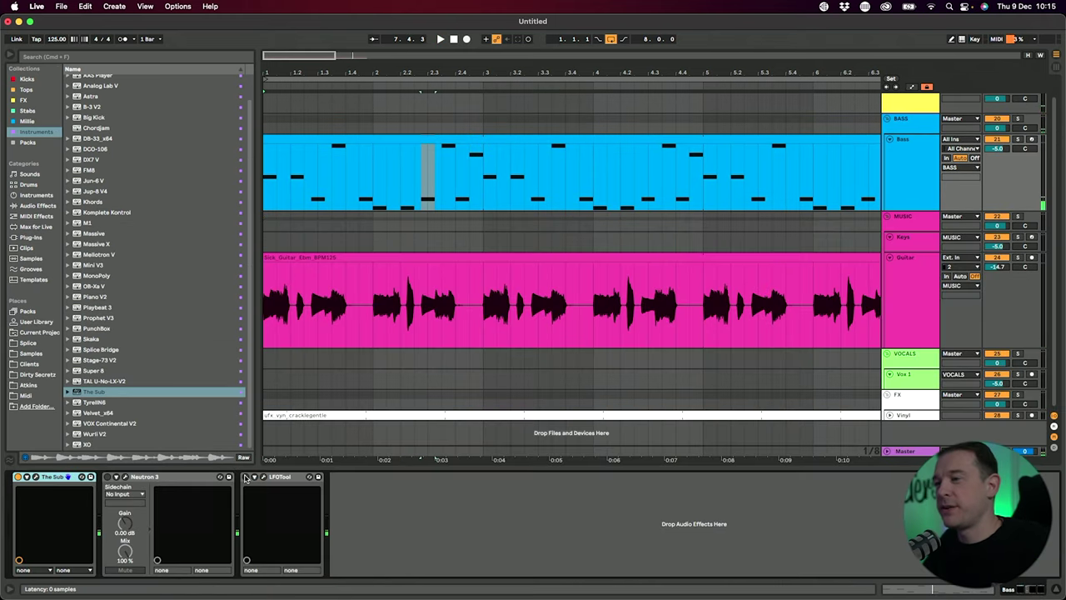
Enable LFOTool on the Bass track and close its plug-in window
{"action": "left_click", "coordinate": [255, 476]}
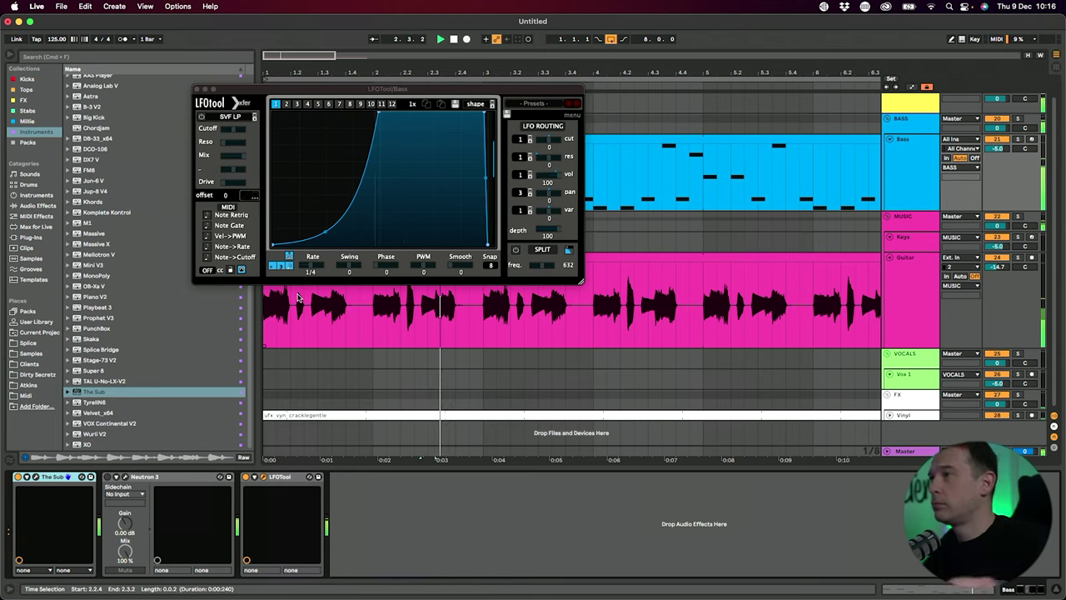
{"action": "left_click", "coordinate": [197, 89]}
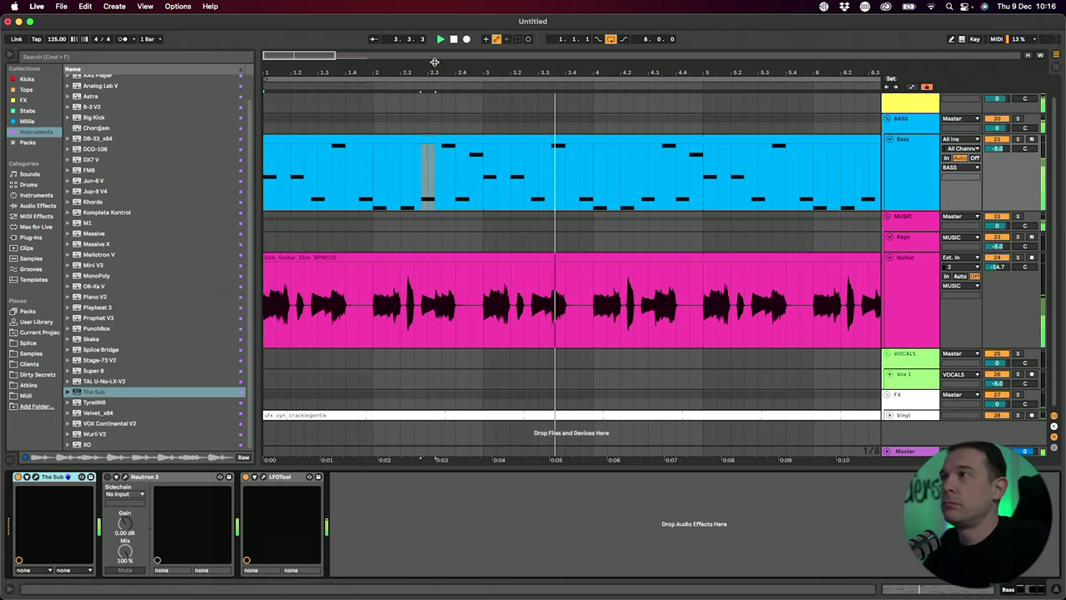
{"action": "left_click_drag", "start_coordinate": [336, 82], "coordinate": [335, 46]}
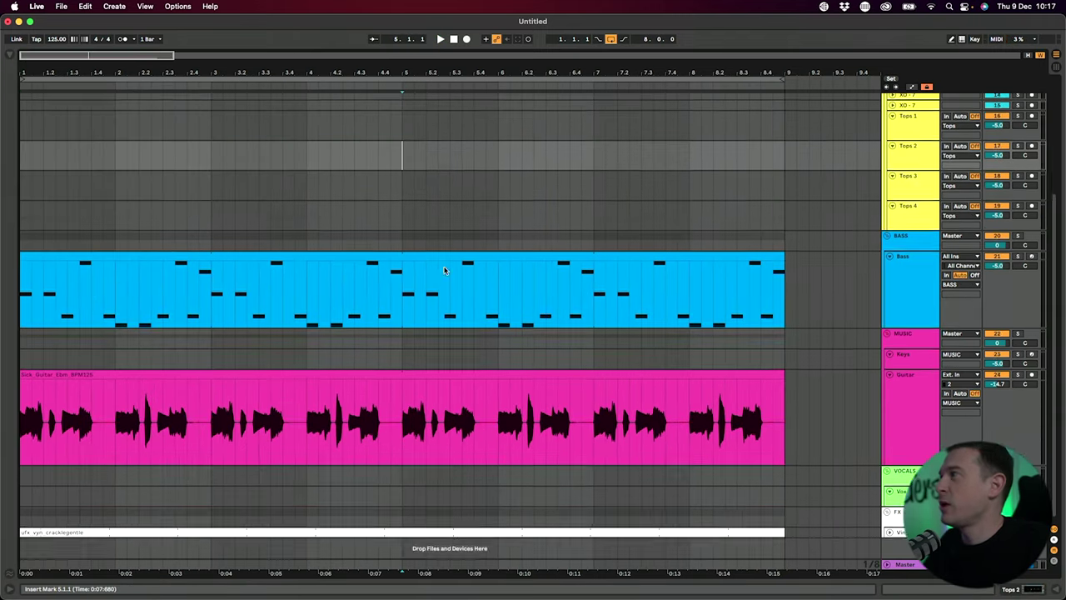
Search the samples for conga and place CPR_124_Fishy_Conga.wav at the start of the Tops 1 track
{"action": "scroll", "coordinate": [444, 270], "scroll_direction": "up", "scroll_amount": 5}
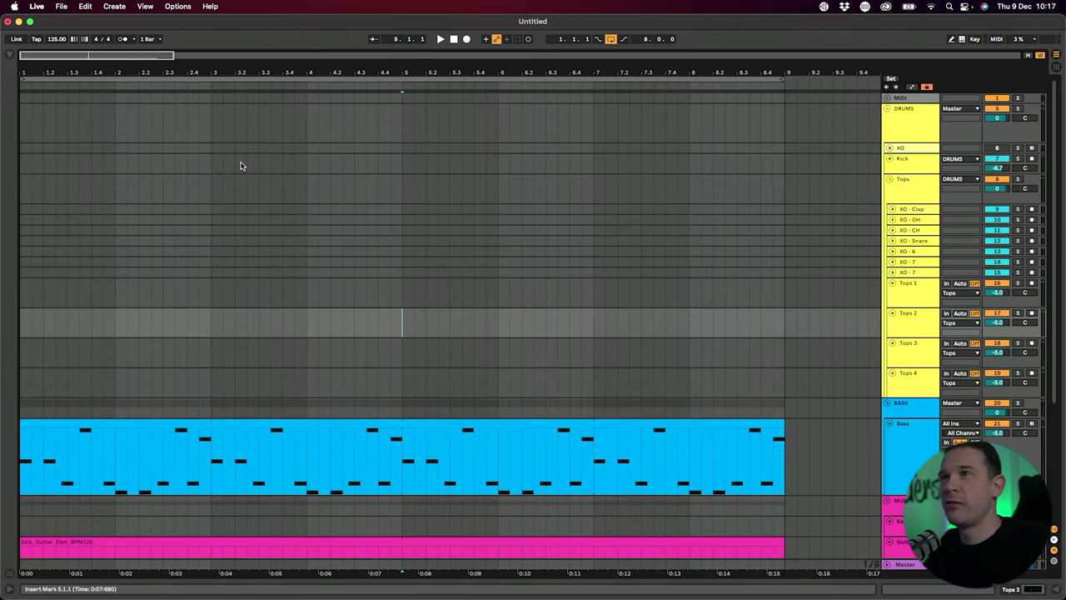
{"action": "left_click", "coordinate": [9, 55]}
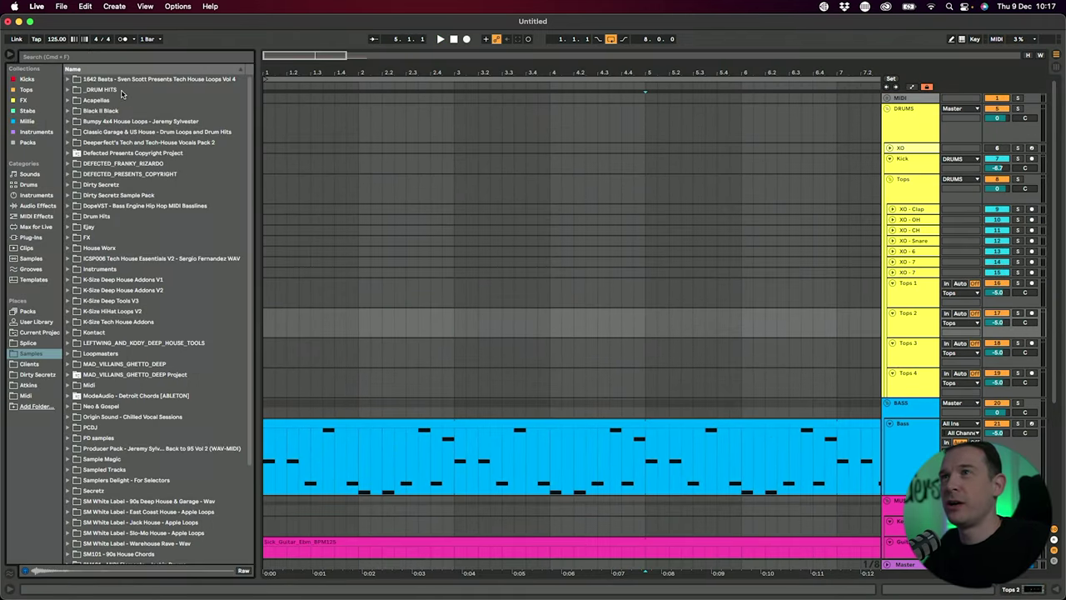
{"action": "left_click", "coordinate": [126, 56]}
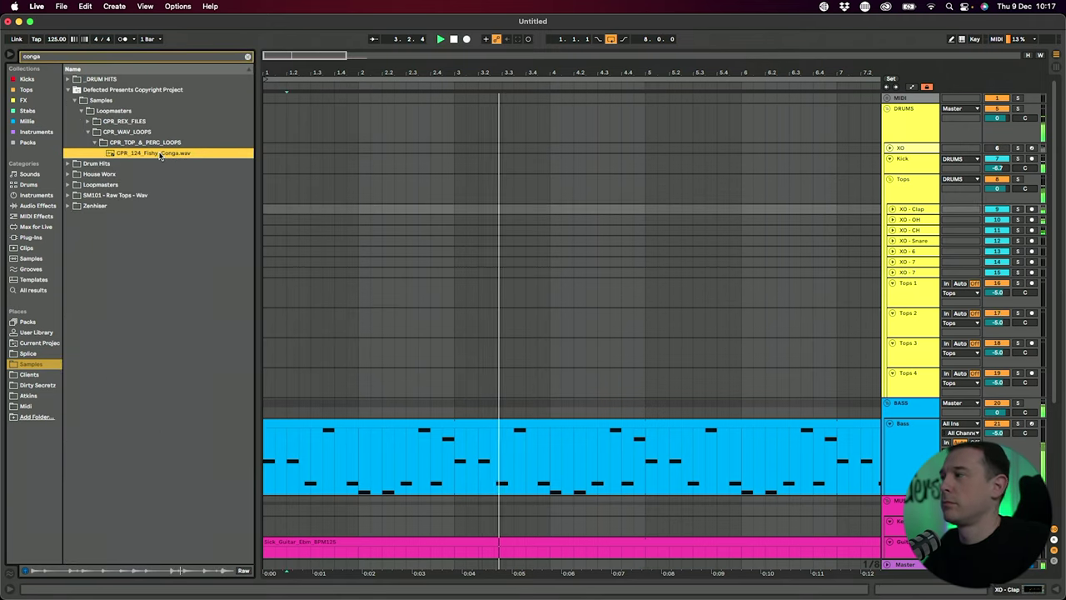
{"action": "key", "text": "space"}
{"action": "left_click_drag", "start_coordinate": [161, 158], "coordinate": [291, 292]}
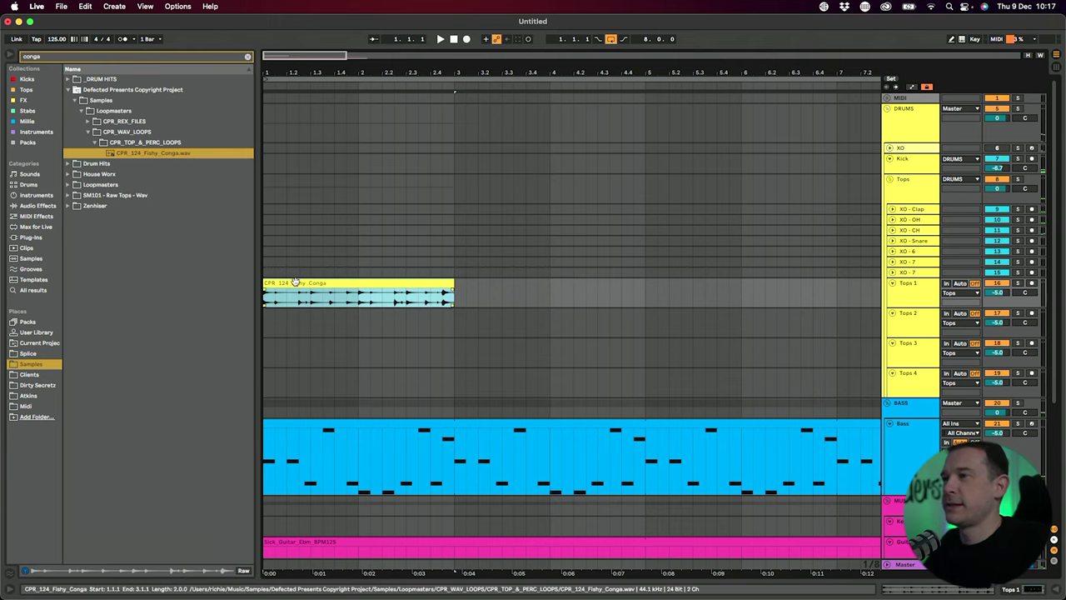
Extend the conga clip on Tops 1 to fill the eight bars up to bar 9
{"action": "key", "text": "space"}
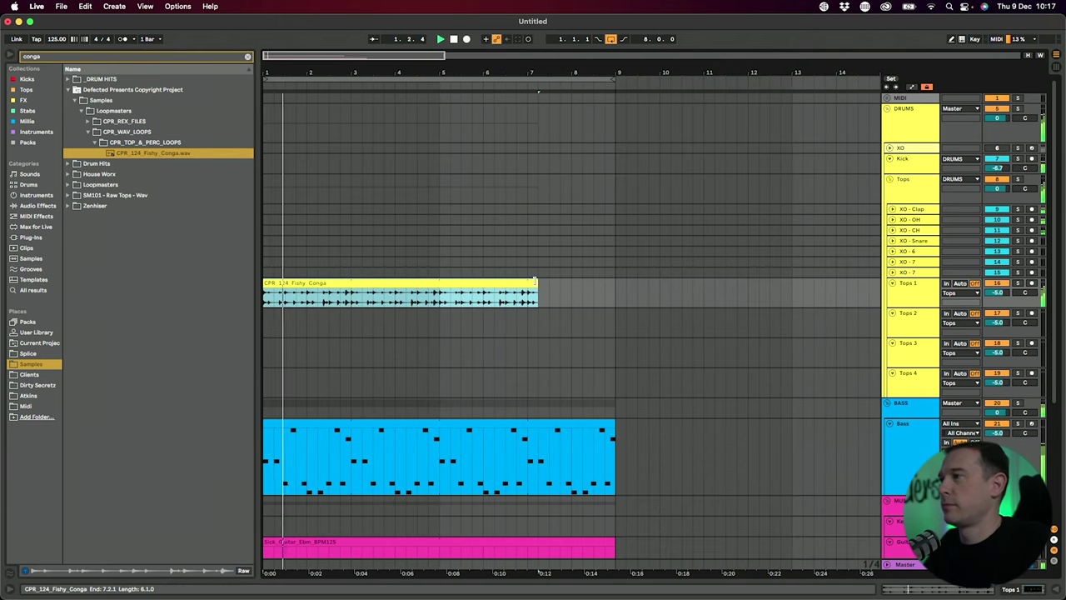
{"action": "left_click_drag", "start_coordinate": [534, 283], "coordinate": [614, 283]}
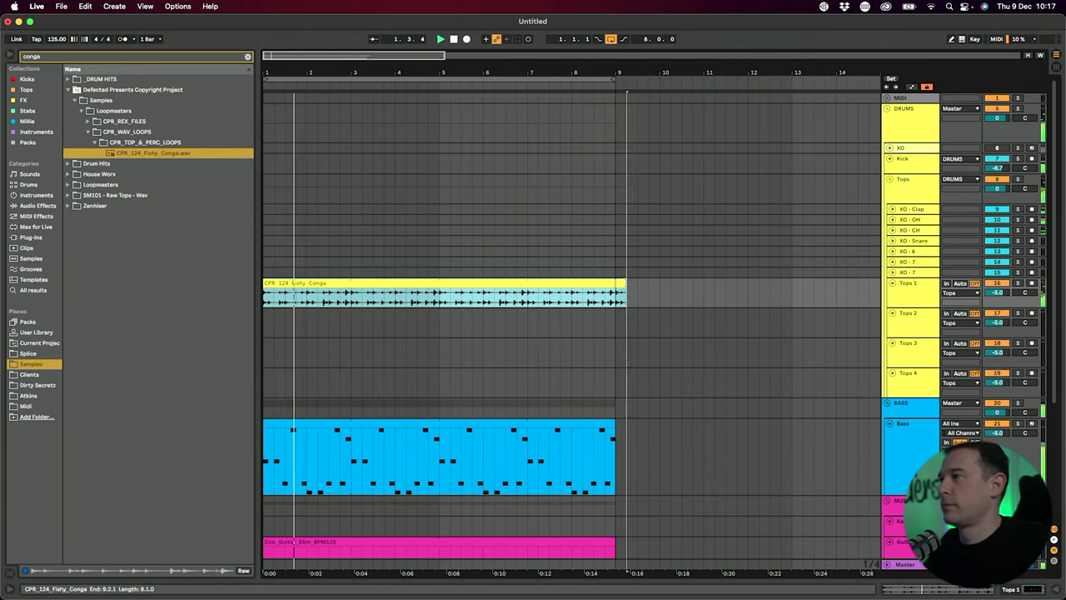
{"action": "double_click", "coordinate": [283, 291]}
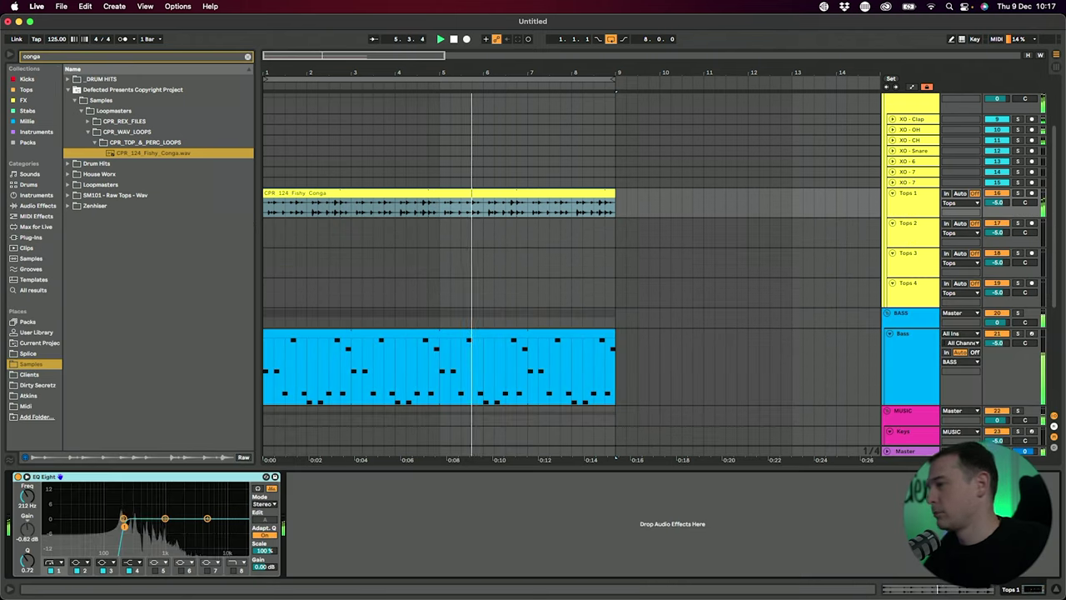
Set the first EQ Eight band on the Tops 1 track to the steep low-cut filter
{"action": "left_click", "coordinate": [1029, 589]}
{"action": "left_click", "coordinate": [58, 563]}
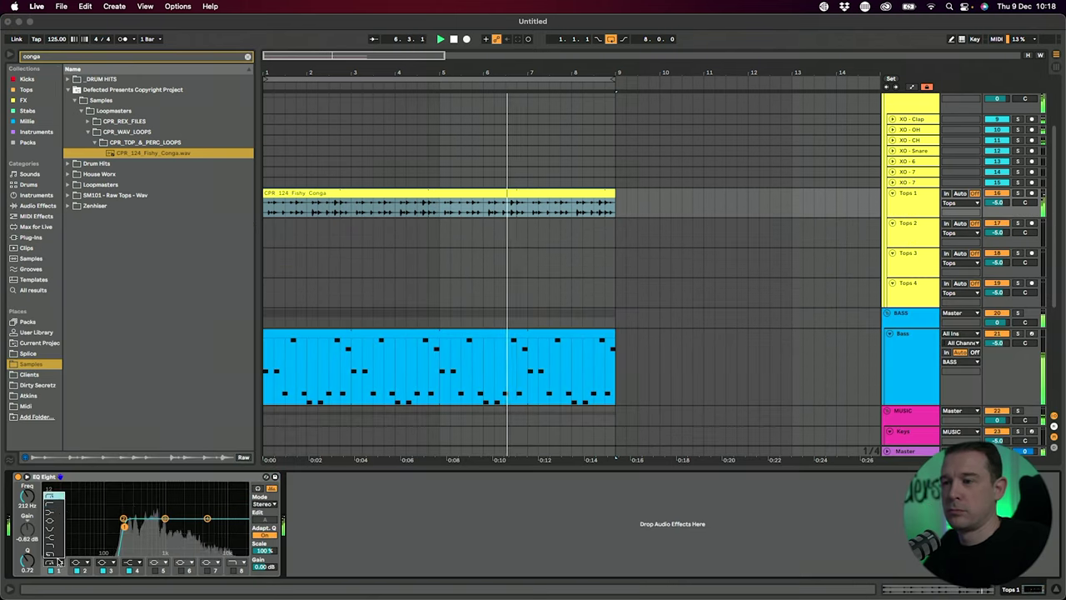
{"action": "left_click", "coordinate": [54, 495]}
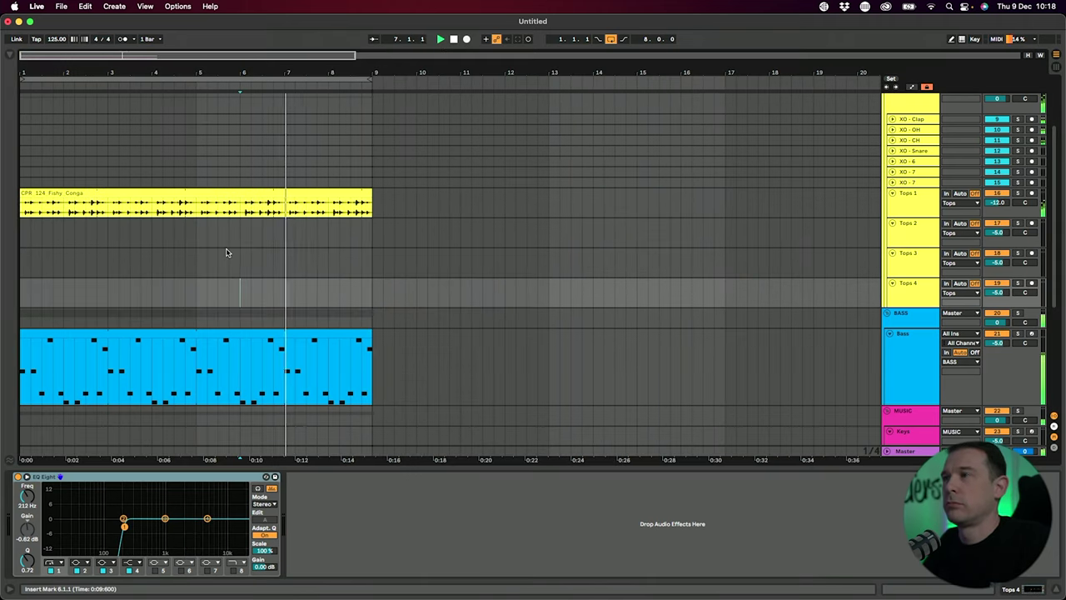
Place the Splice loop dhs_123_vocal_loop_touchofhaze at the start of Vox 1 and raise the start point of its LFOTool volume curve
{"action": "key", "text": "w"}
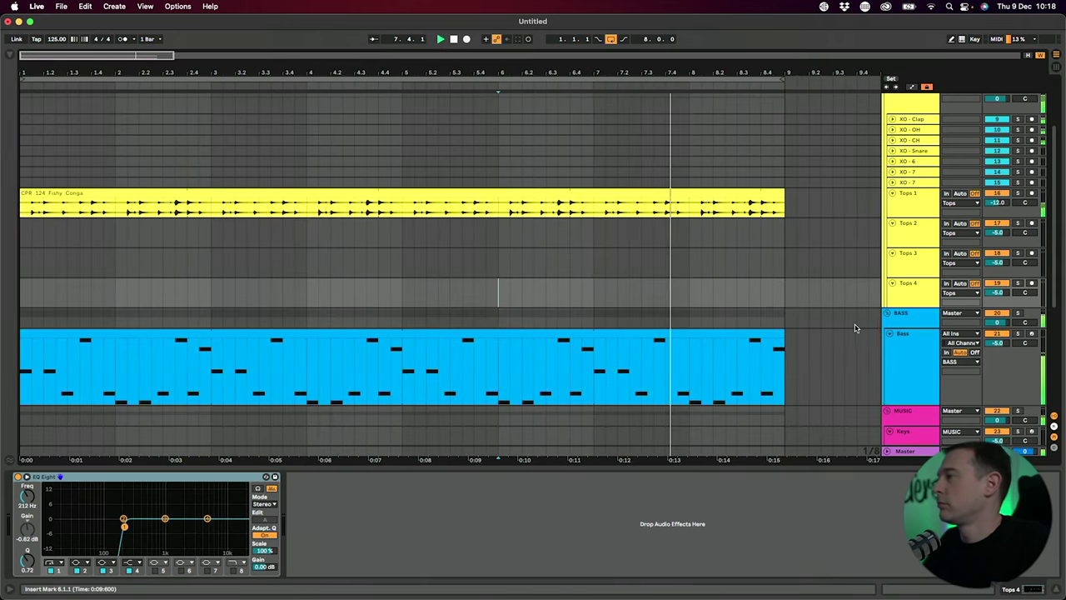
{"action": "scroll", "coordinate": [900, 350], "scroll_direction": "down", "scroll_amount": 5}
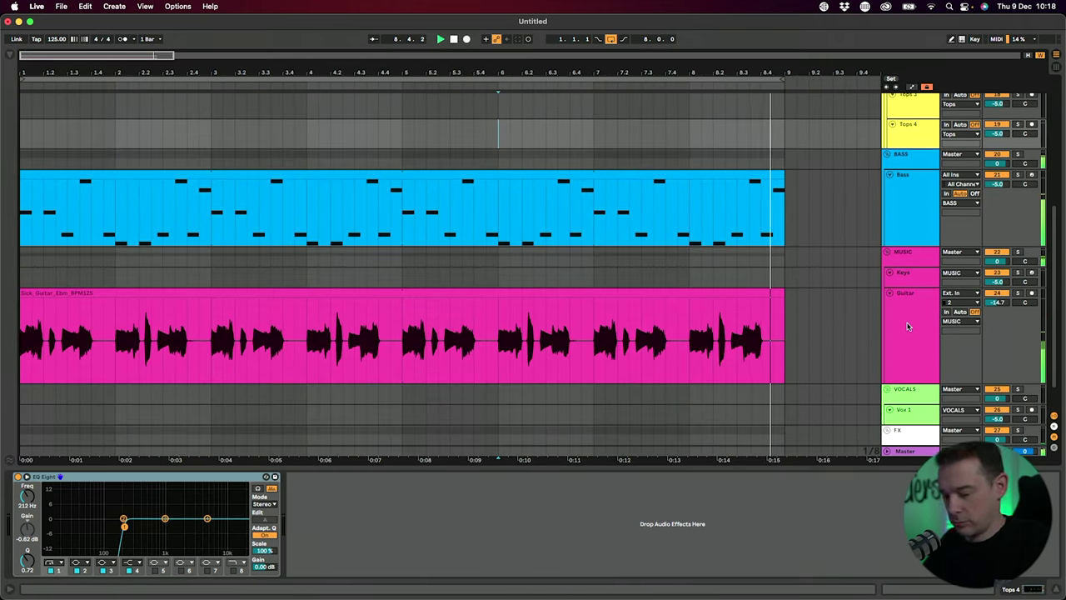
{"action": "scroll", "coordinate": [619, 301], "scroll_direction": "down", "scroll_amount": 4}
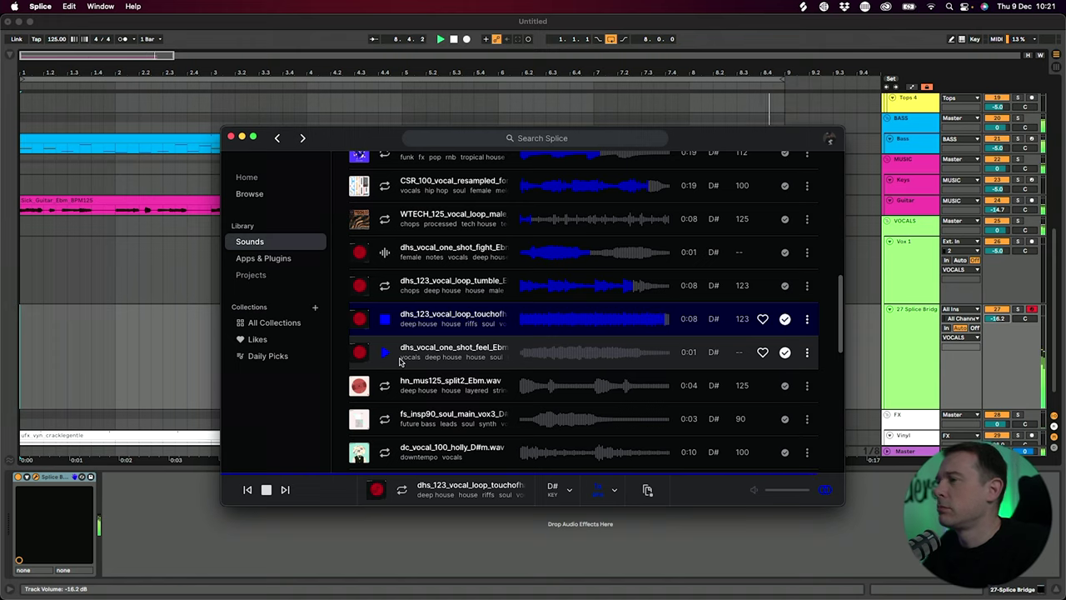
{"action": "left_click_drag", "start_coordinate": [427, 309], "coordinate": [33, 241]}
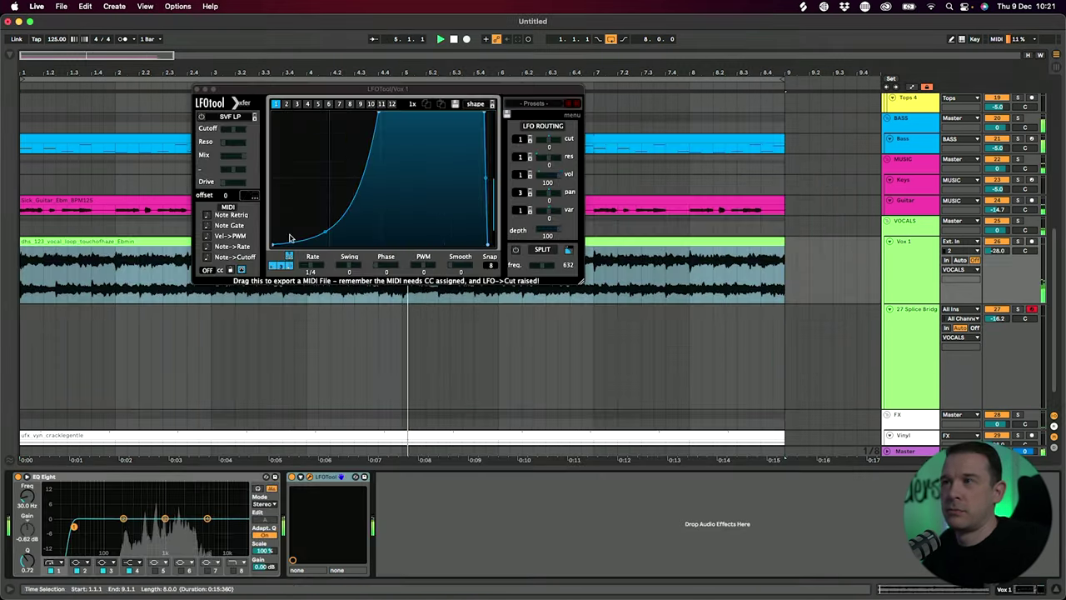
{"action": "left_click_drag", "start_coordinate": [273, 243], "coordinate": [272, 222]}
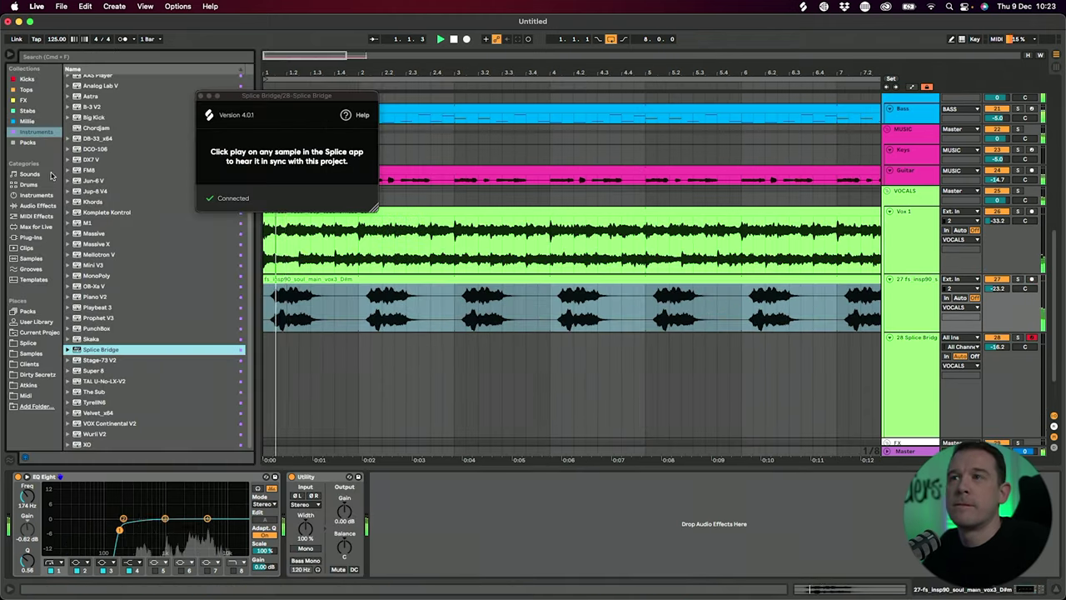
{"action": "left_click", "coordinate": [26, 89]}
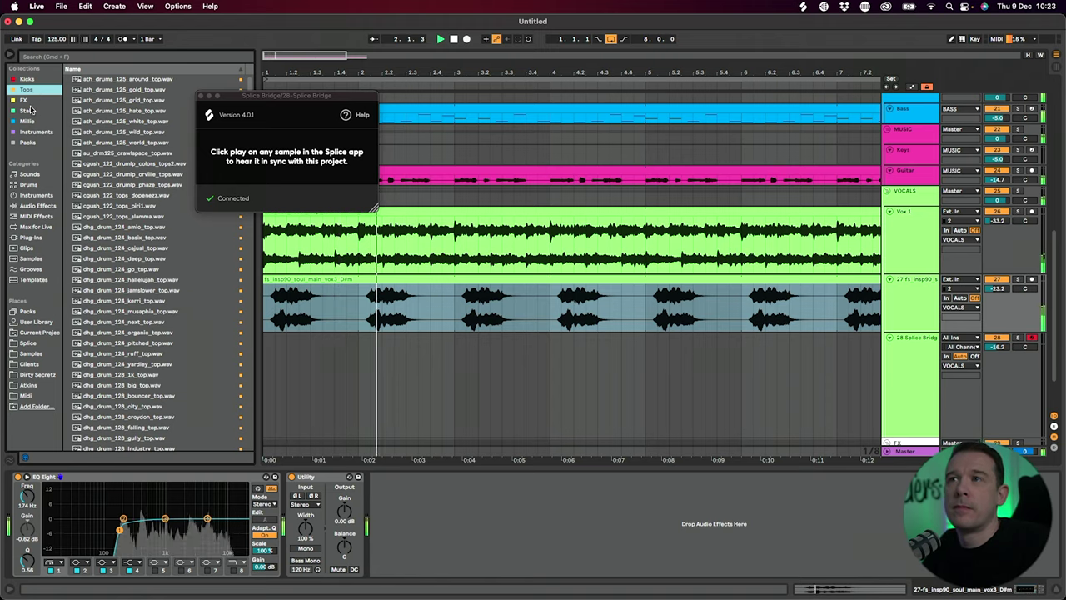
{"action": "left_click", "coordinate": [33, 108]}
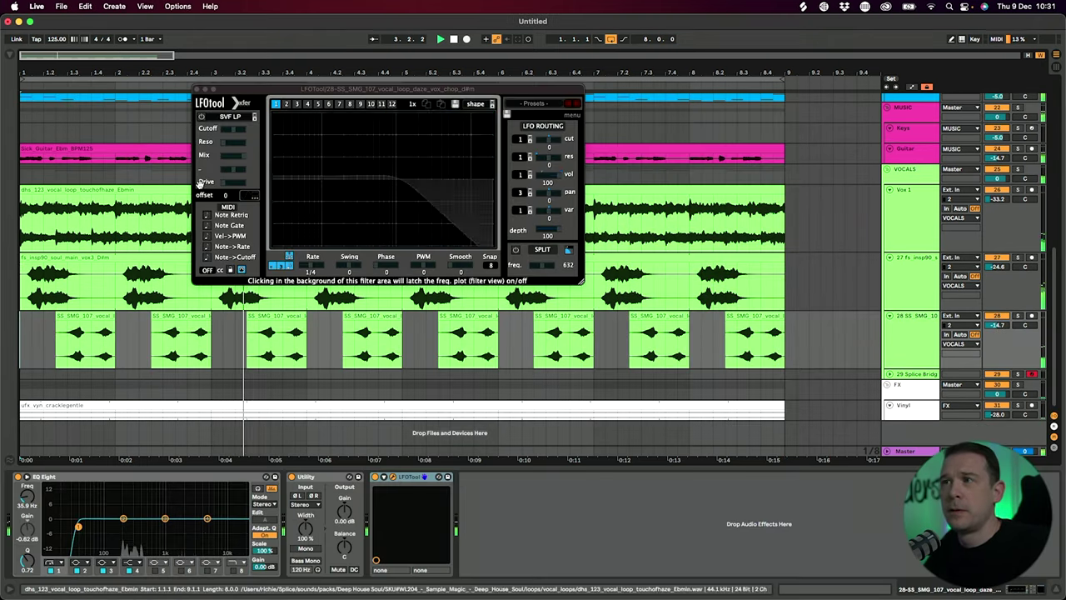
Raise the start point of the LFOTool volume curve on the SS_SMG_107 vocal loop track
{"action": "left_click_drag", "start_coordinate": [275, 243], "coordinate": [270, 202]}
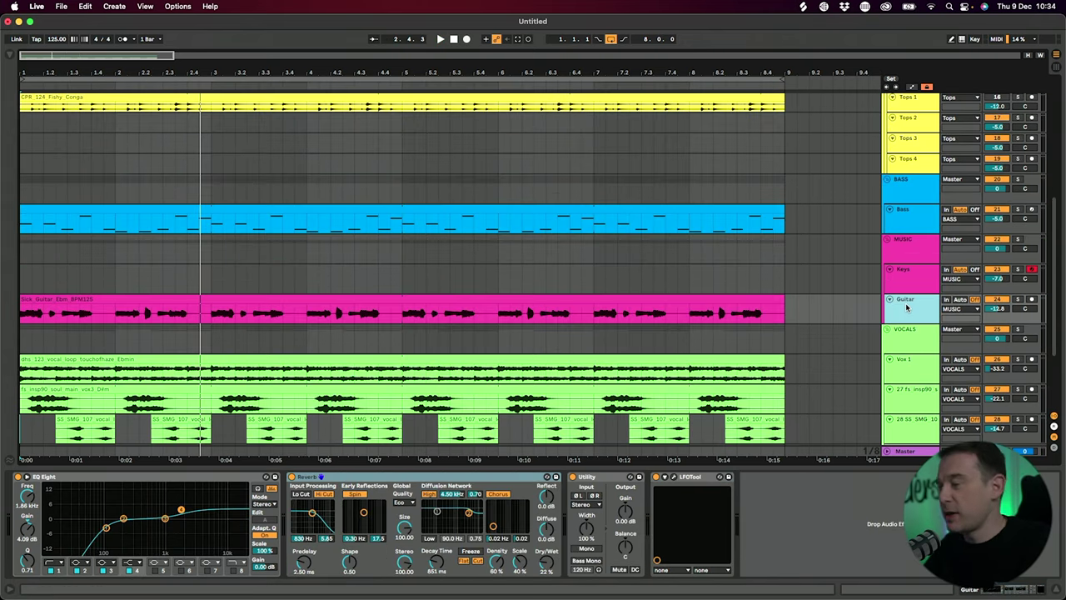
Load the M1 instrument on a new MIDI track below Guitar and select its Dyna Strings combi
{"action": "key", "text": "super+shift+t"}
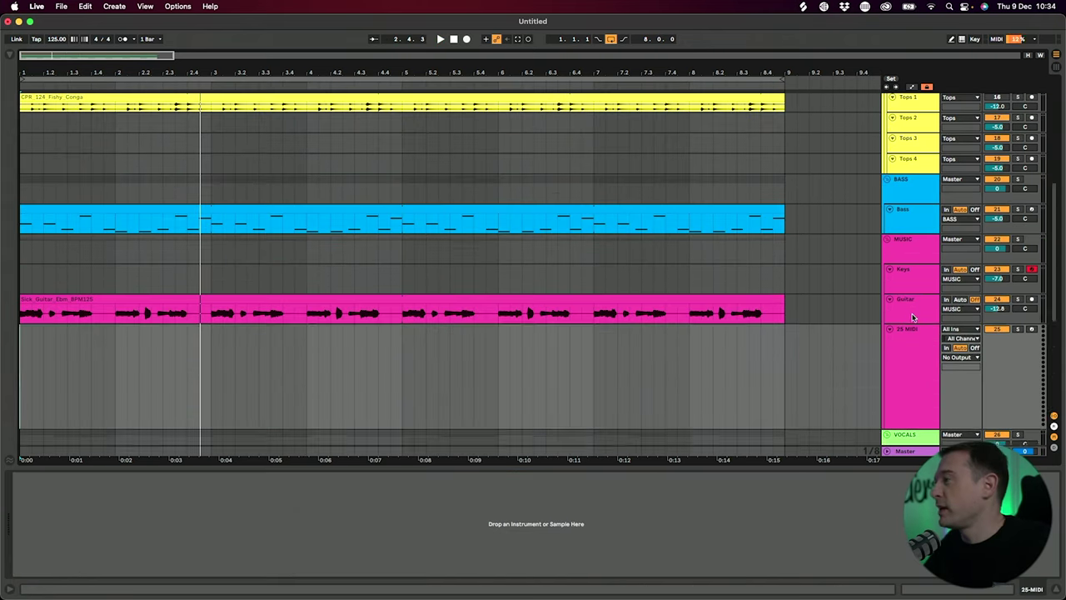
{"action": "scroll", "coordinate": [917, 313], "scroll_direction": "down", "scroll_amount": 2}
{"action": "left_click", "coordinate": [9, 55]}
{"action": "left_click_drag", "start_coordinate": [88, 247], "coordinate": [906, 307]}
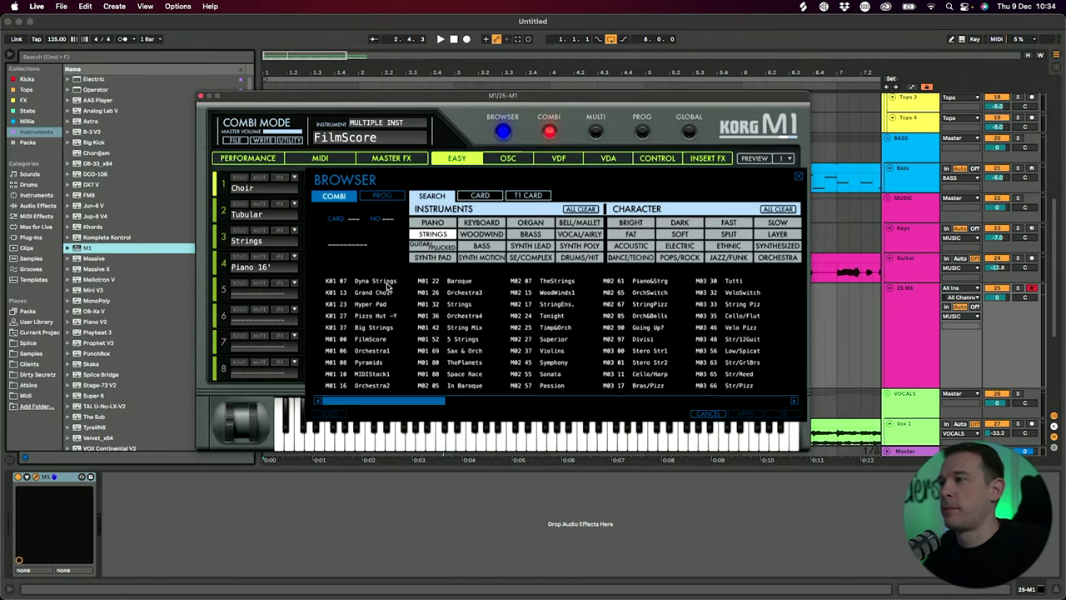
{"action": "double_click", "coordinate": [387, 283]}
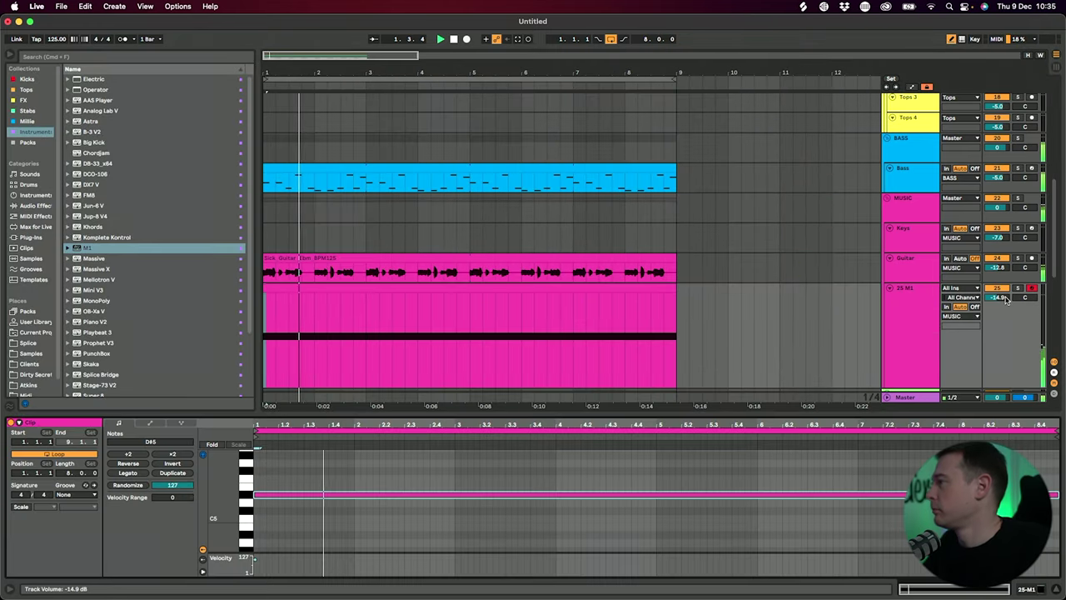
Lower the volume of the M1 strings track to -25.7 dB
{"action": "left_click_drag", "start_coordinate": [1006, 300], "coordinate": [1005, 334]}
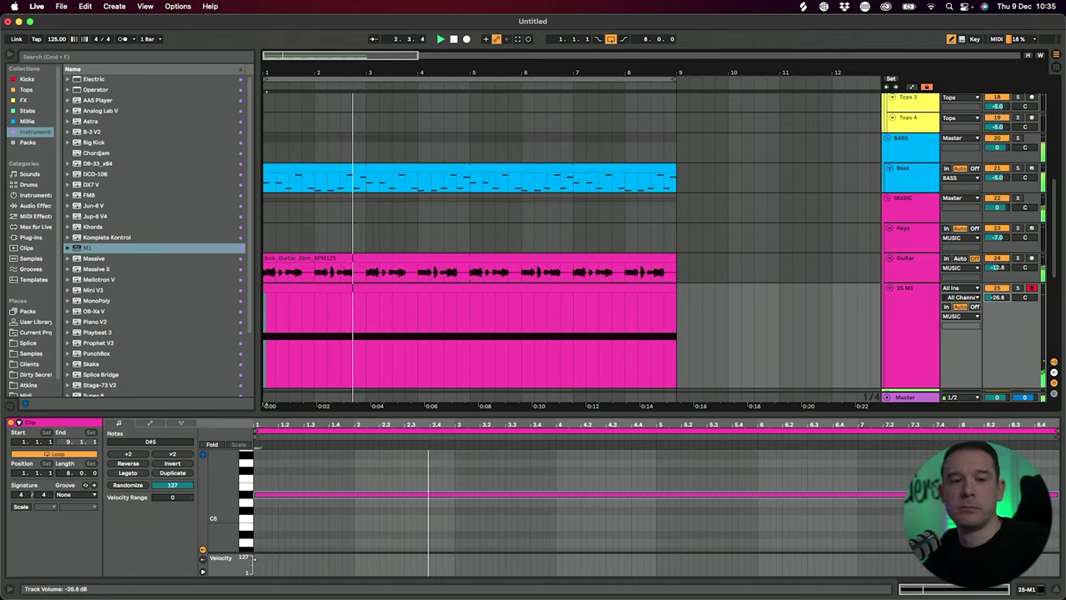
{"action": "left_click_drag", "start_coordinate": [997, 298], "coordinate": [997, 295]}
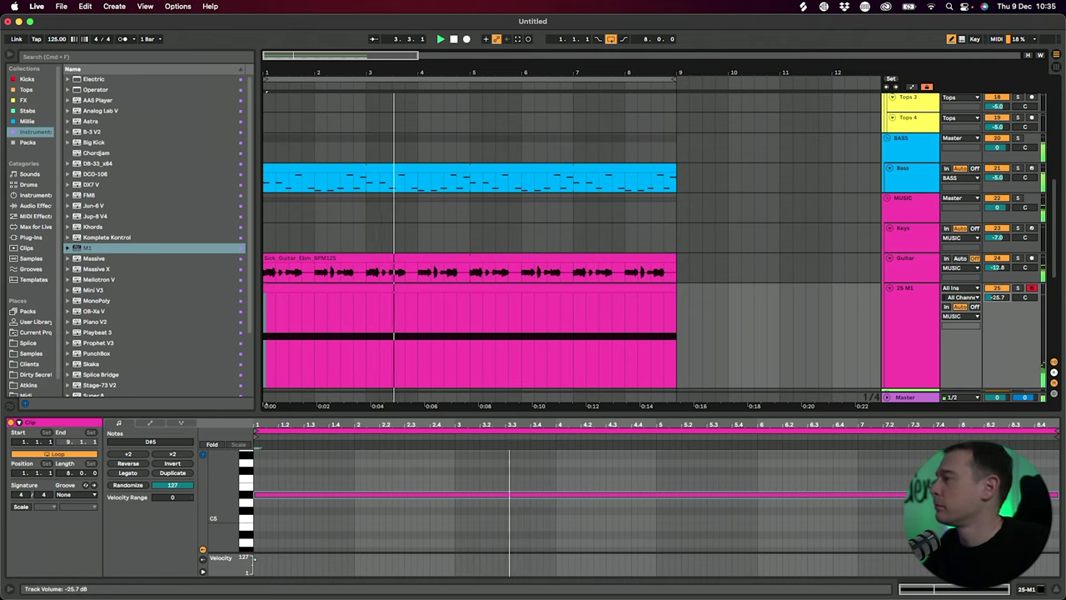
{"action": "scroll", "coordinate": [906, 274], "scroll_direction": "down", "scroll_amount": 1}
{"action": "left_click", "coordinate": [909, 262]}
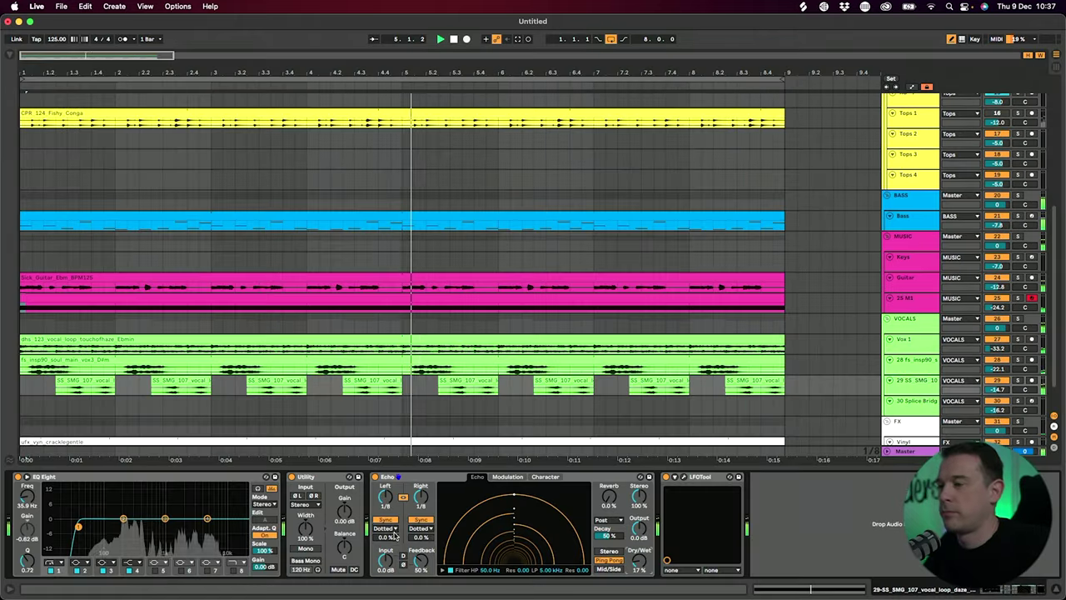
Change Echo's left delay sync mode and delay time on the SS_SMG_107 vocal loop track and raise its Dry/Wet mix
{"action": "left_click", "coordinate": [385, 528]}
{"action": "left_click", "coordinate": [392, 538]}
{"action": "left_click_drag", "start_coordinate": [386, 504], "coordinate": [387, 491]}
{"action": "left_click_drag", "start_coordinate": [639, 563], "coordinate": [639, 556]}
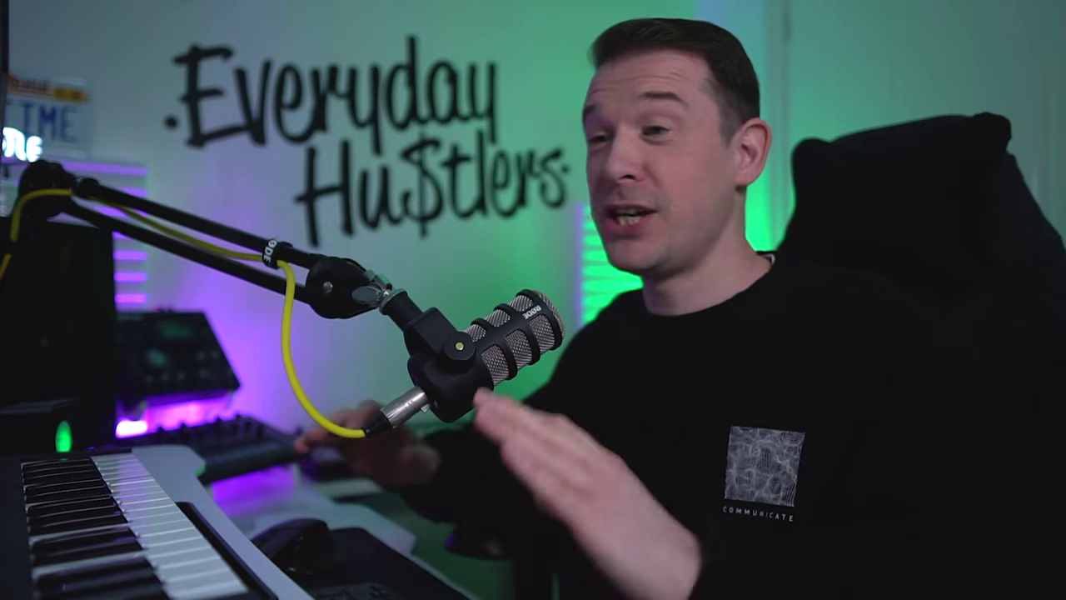